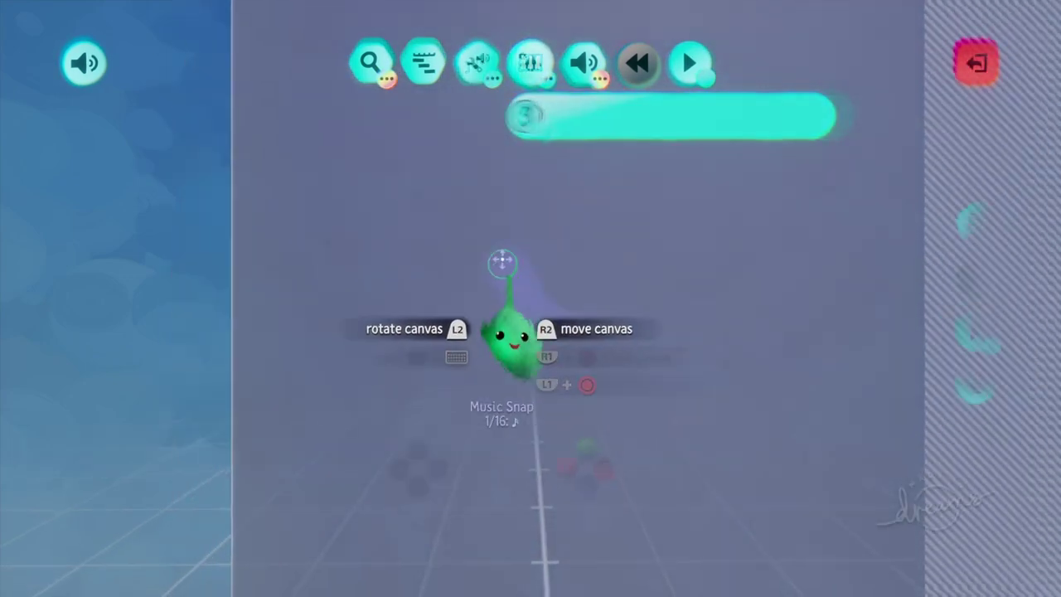
Step: Change the note snap from 1/16 to 1/8 and switch to drawing notes
key("Left")
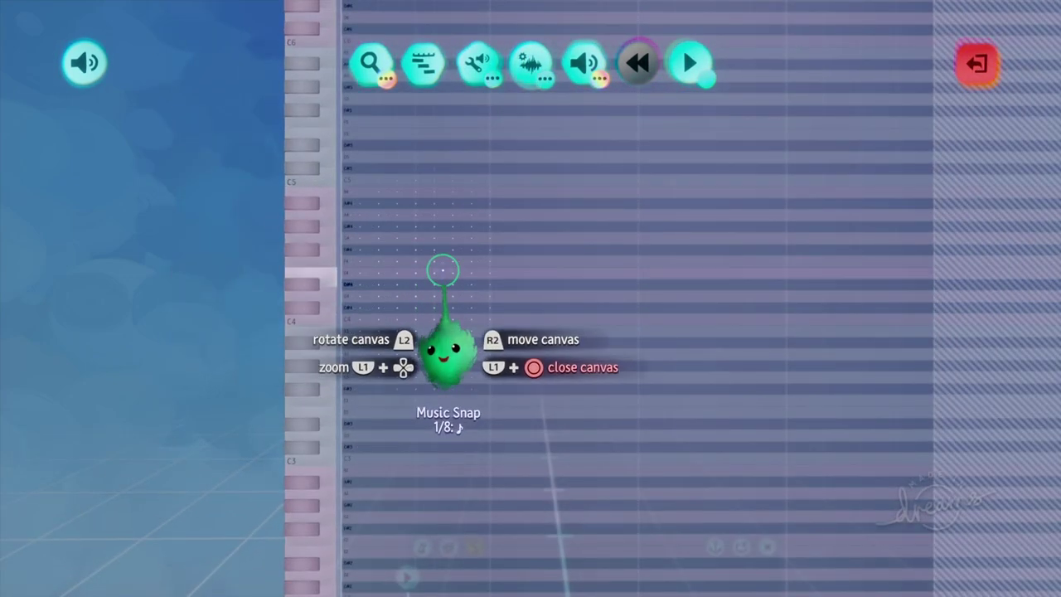
scroll(437, 263, "up", 3)
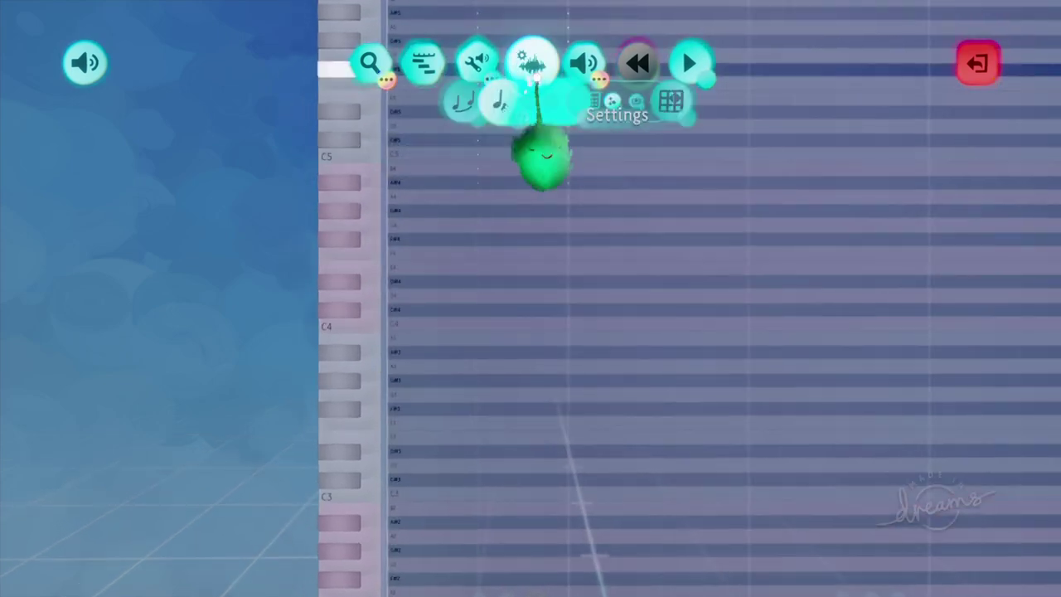
key("Escape")
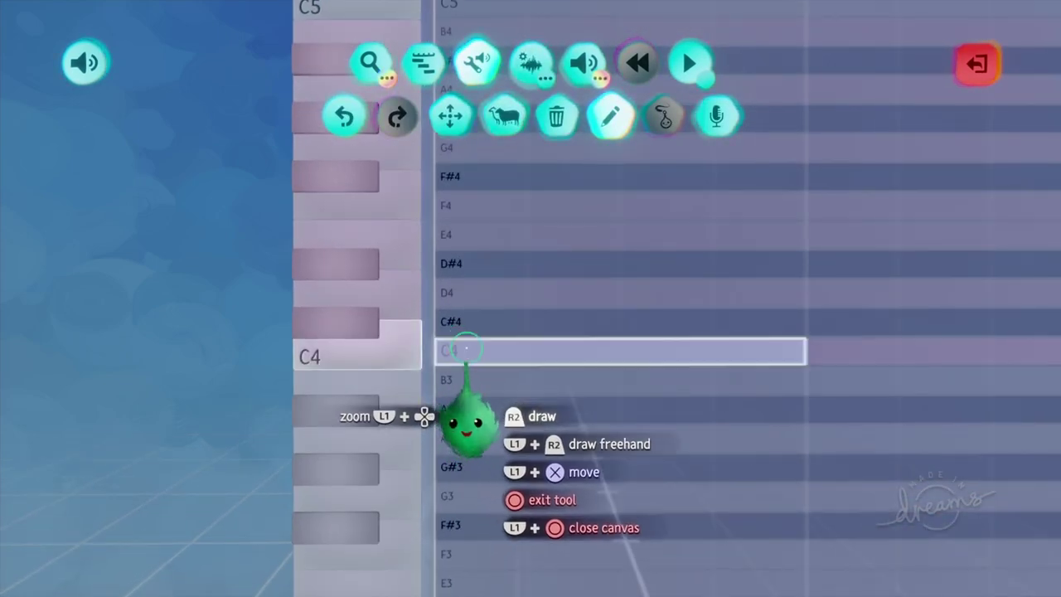
scroll(461, 343, "left", 2)
Step: Draw the rising scale notes D4, E4, F4, G4, B4 and C5 after C4, then play it
left_click(605, 294)
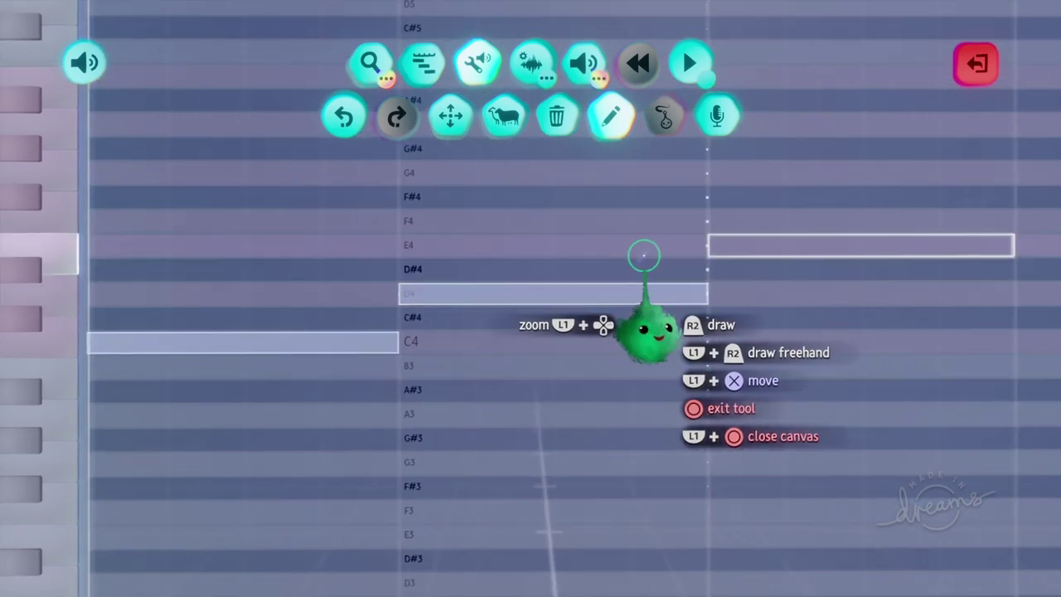
left_click(733, 247)
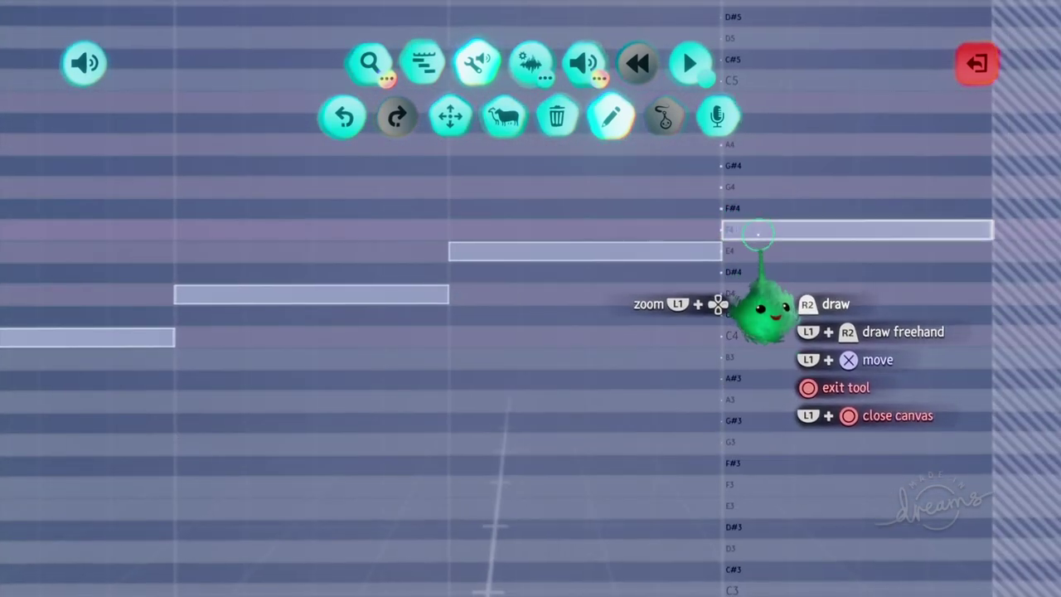
left_click(759, 232)
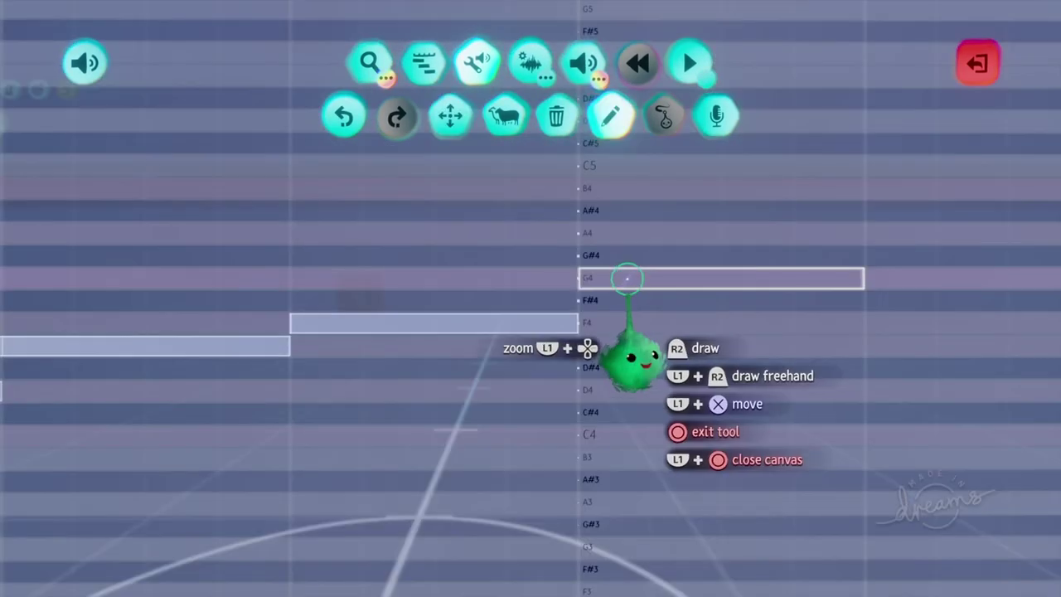
left_click(721, 231)
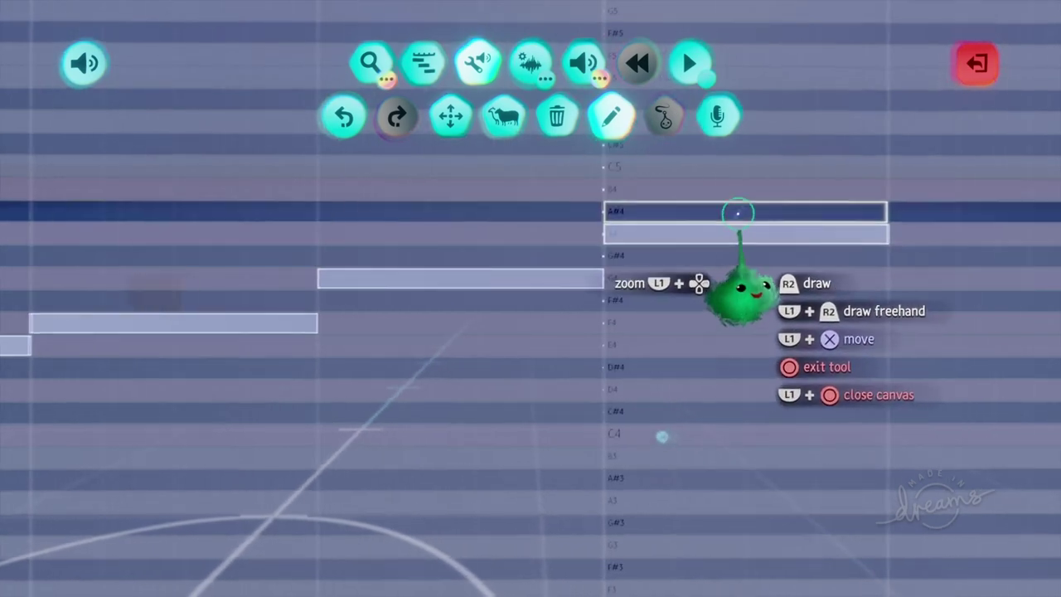
left_click(829, 186)
left_click(746, 179)
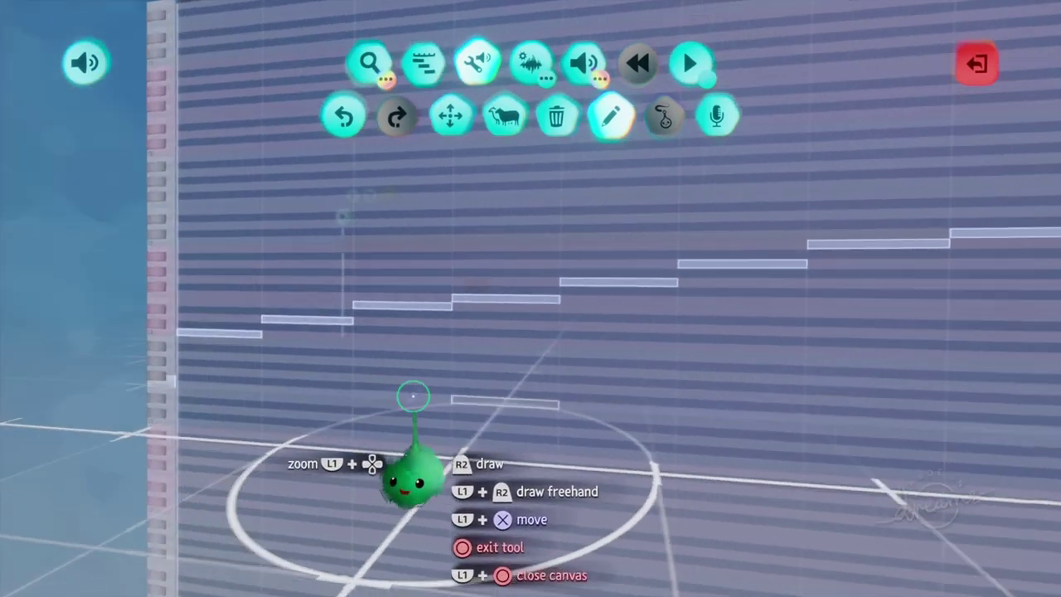
key("space")
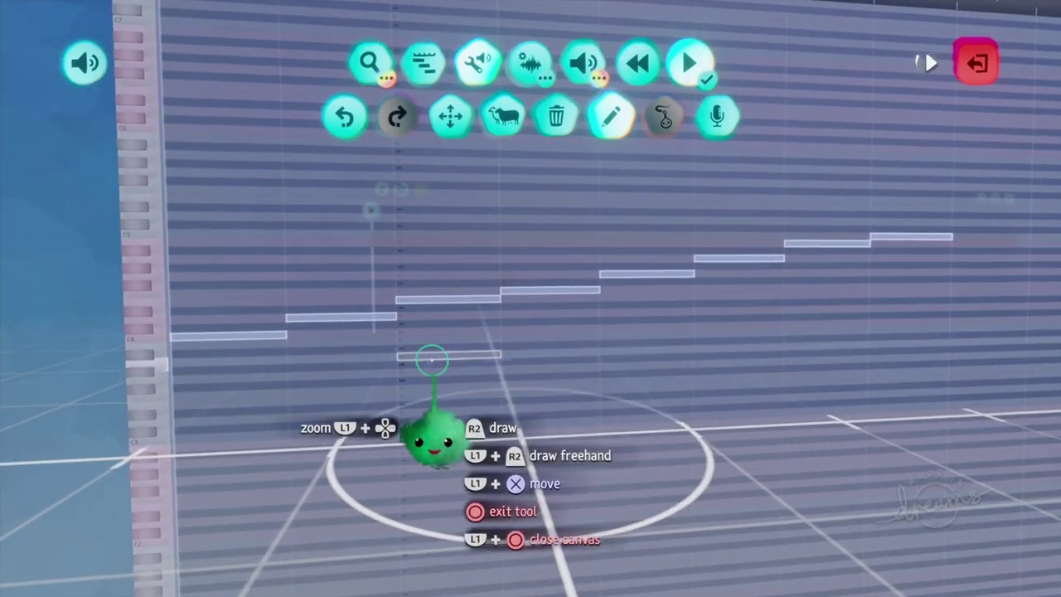
scroll(444, 355, "up", 5)
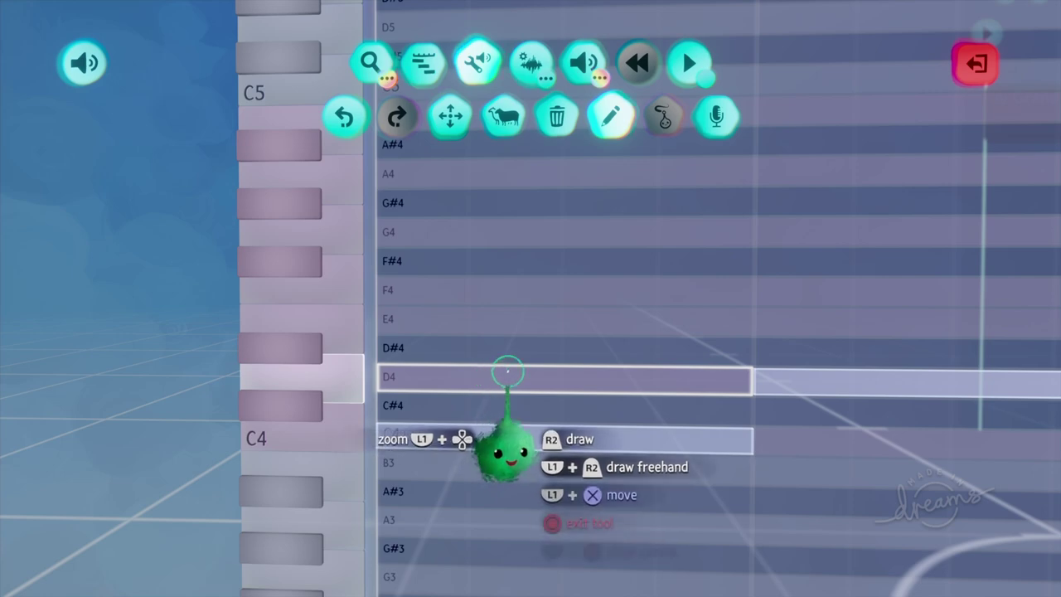
Step: Stack E4 and G4 above the C4 note to form a C–E–G chord
left_click(508, 323)
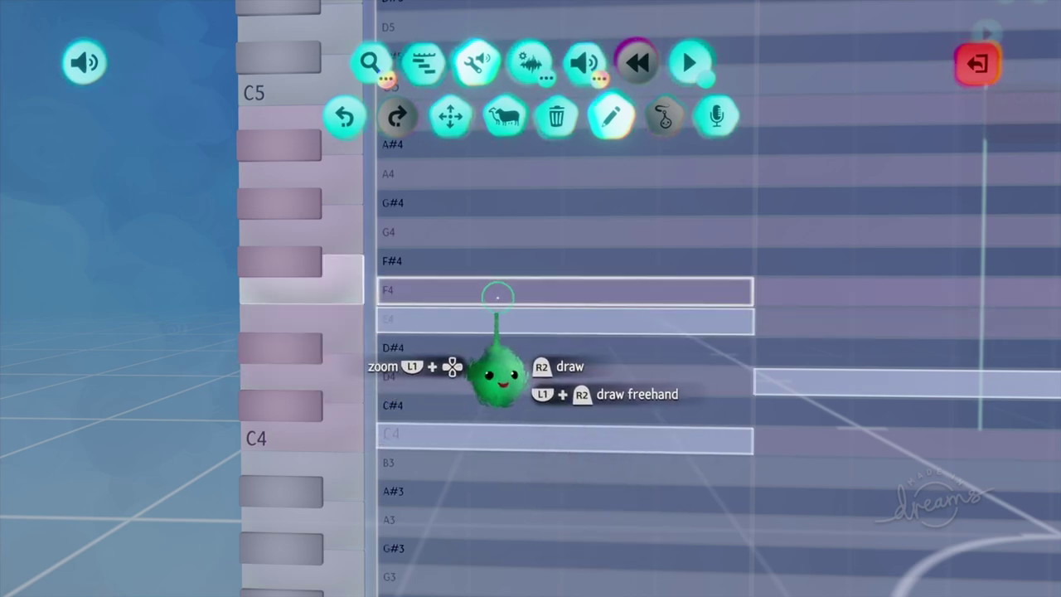
left_click(505, 232)
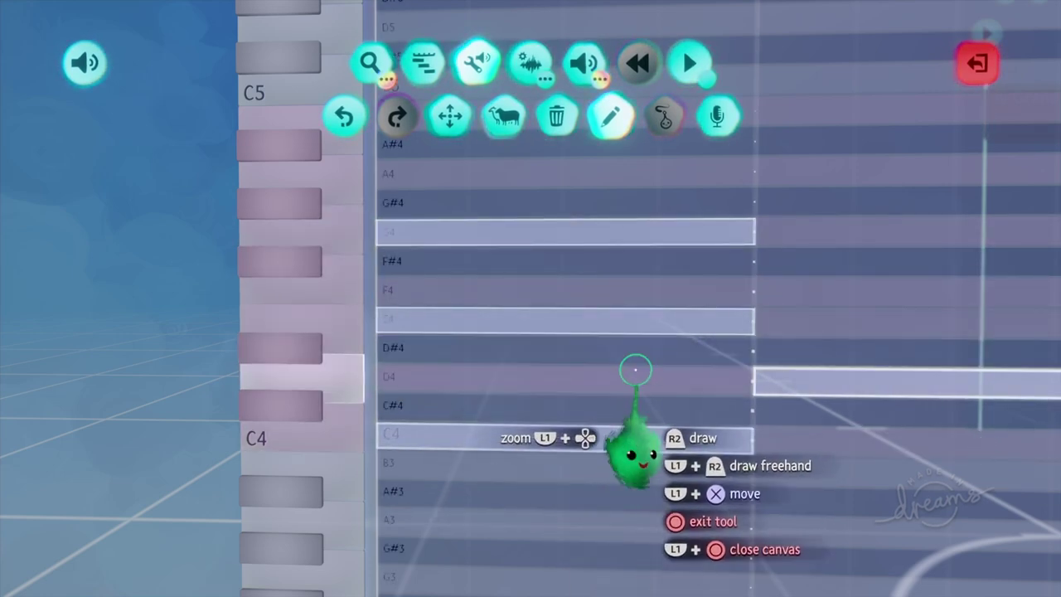
scroll(583, 398, "down", 3)
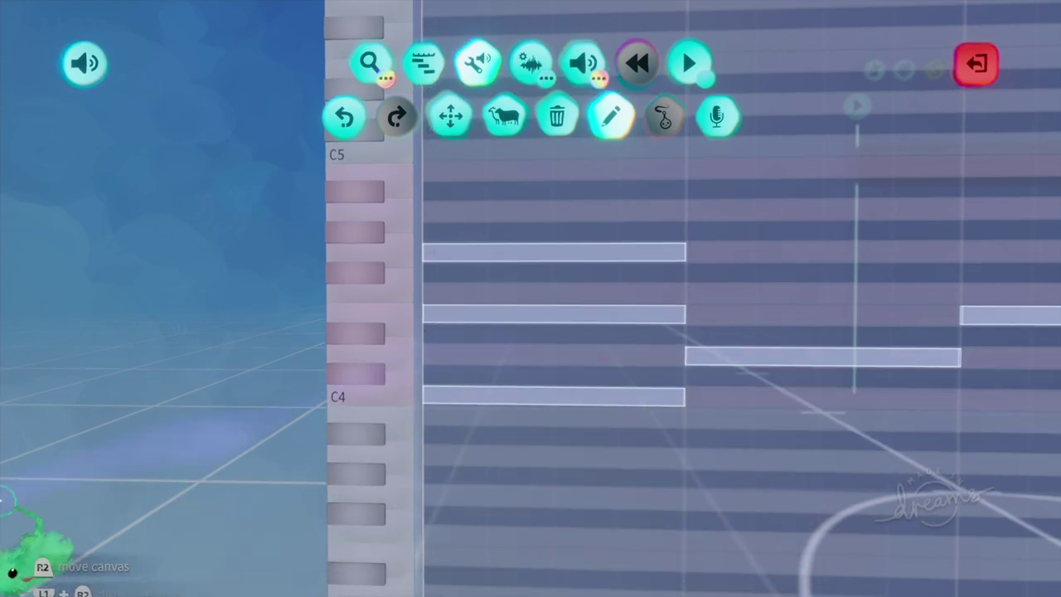
scroll(610, 375, "down", 3)
scroll(595, 508, "down", 3)
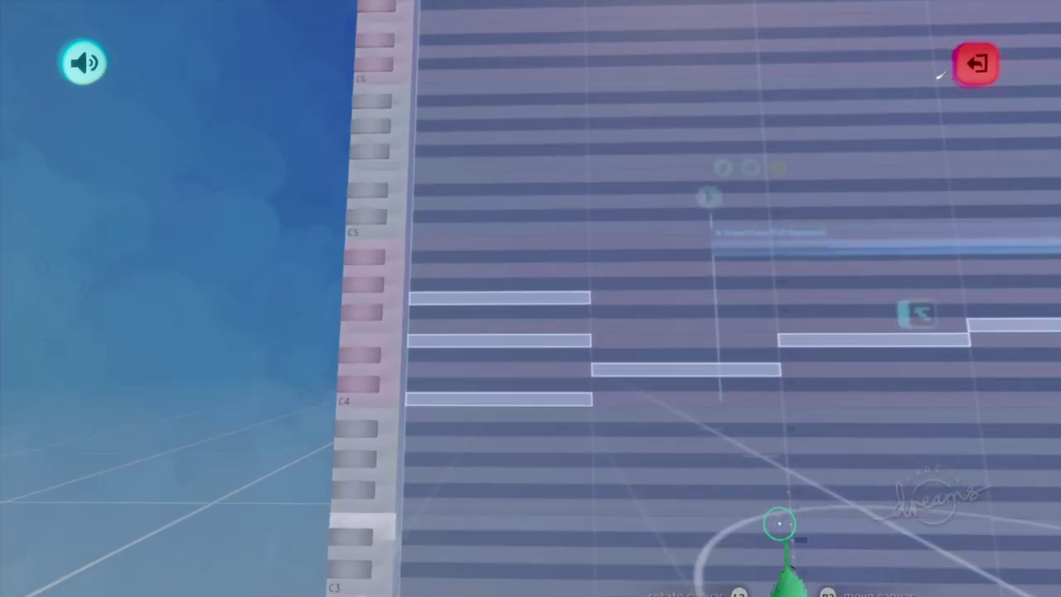
scroll(407, 419, "up", 3)
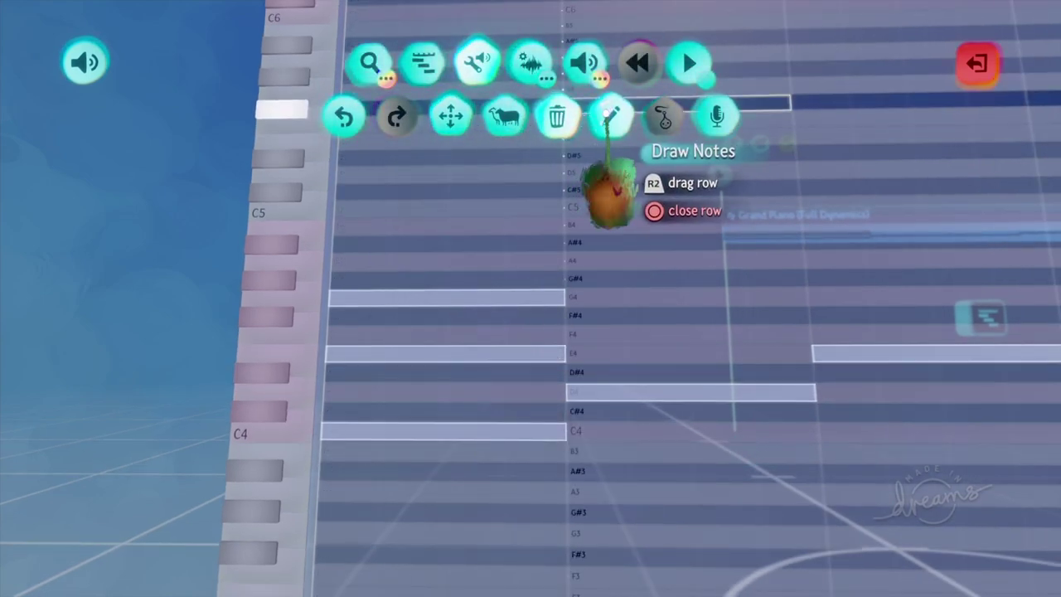
scroll(581, 465, "up", 2)
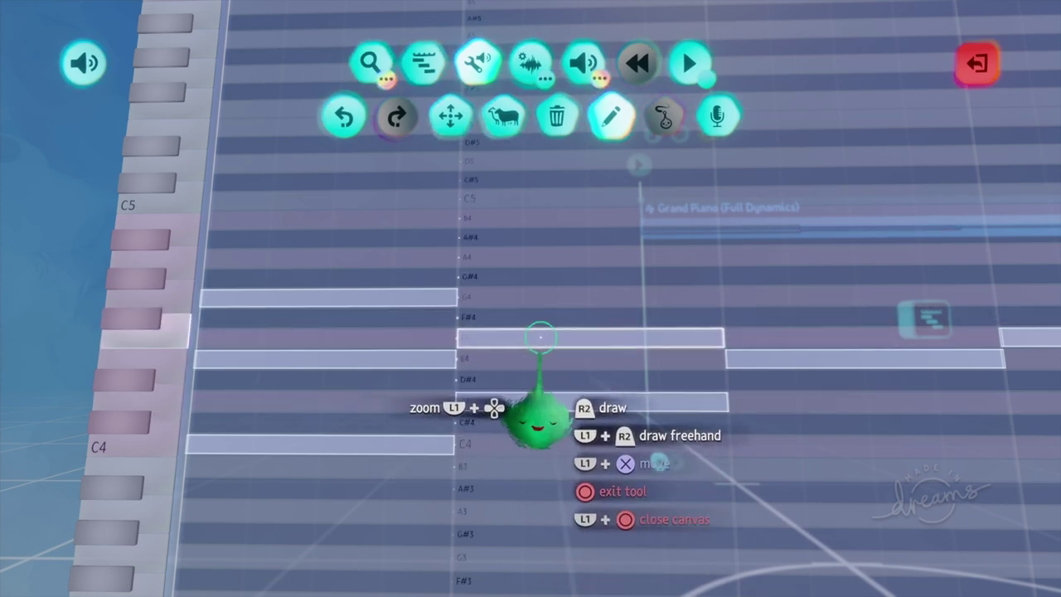
Step: Add F4 above D4, tilt the view, and raise a chord note two rows higher
left_click(515, 336)
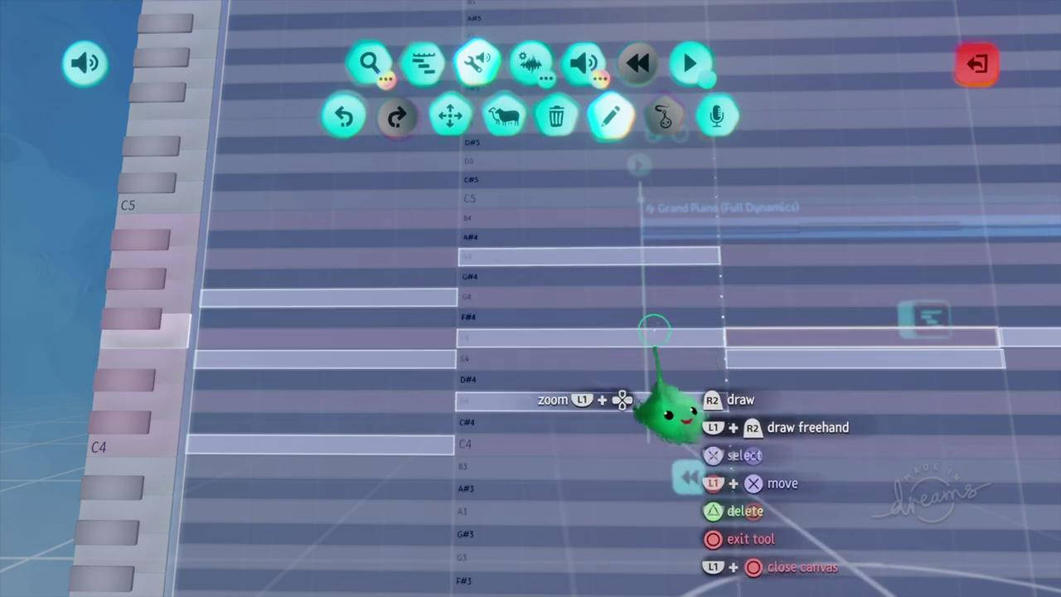
scroll(657, 331, "down", 3)
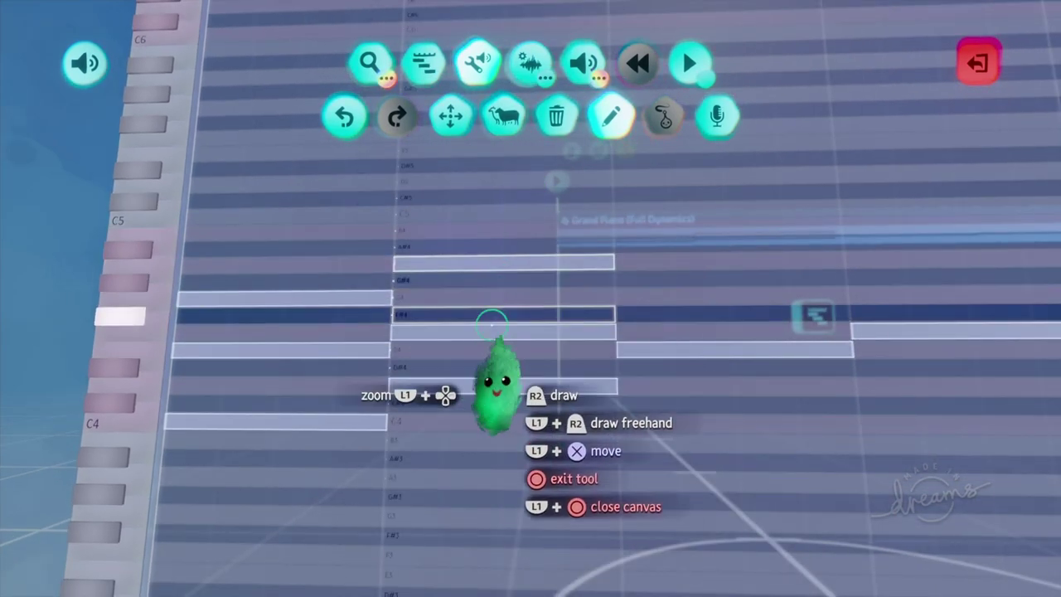
middle_click_drag(486, 360, 497, 367)
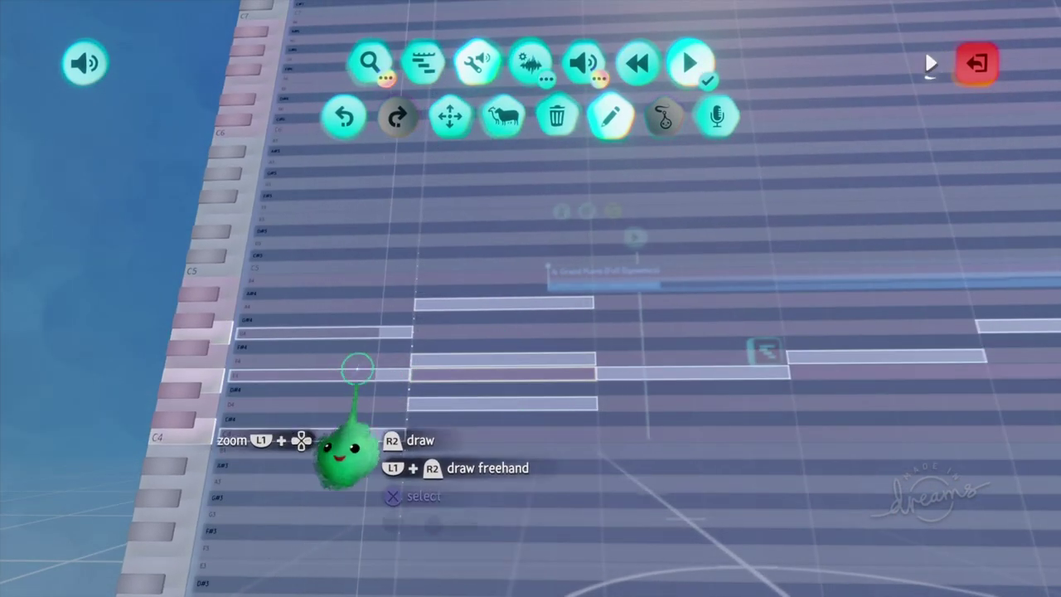
left_click_drag(354, 373, 476, 340)
scroll(545, 357, "up", 3)
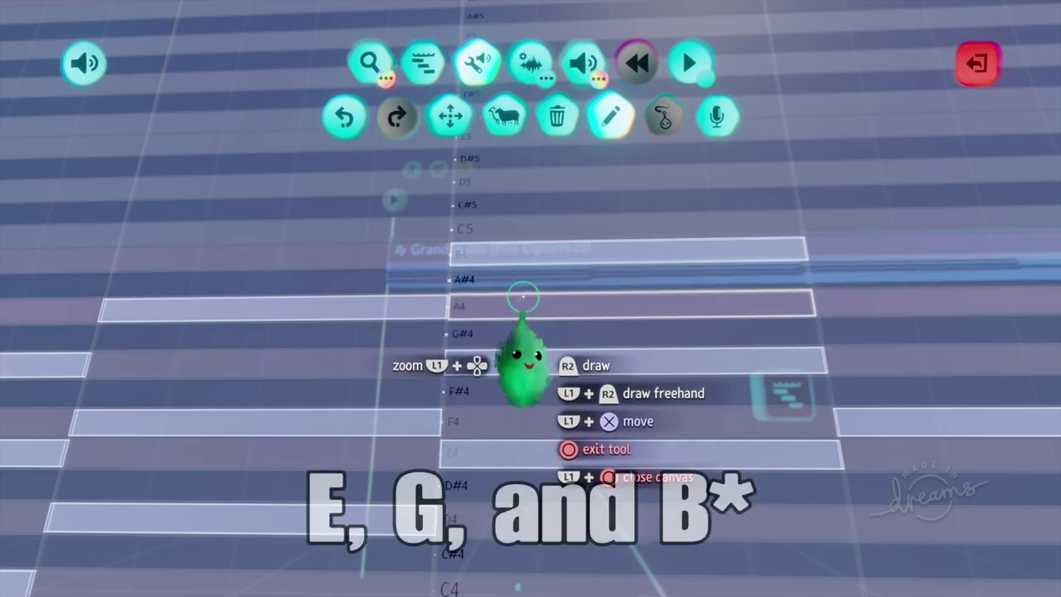
Step: Select the three notes of a chord for moving
scroll(523, 296, "down", 3)
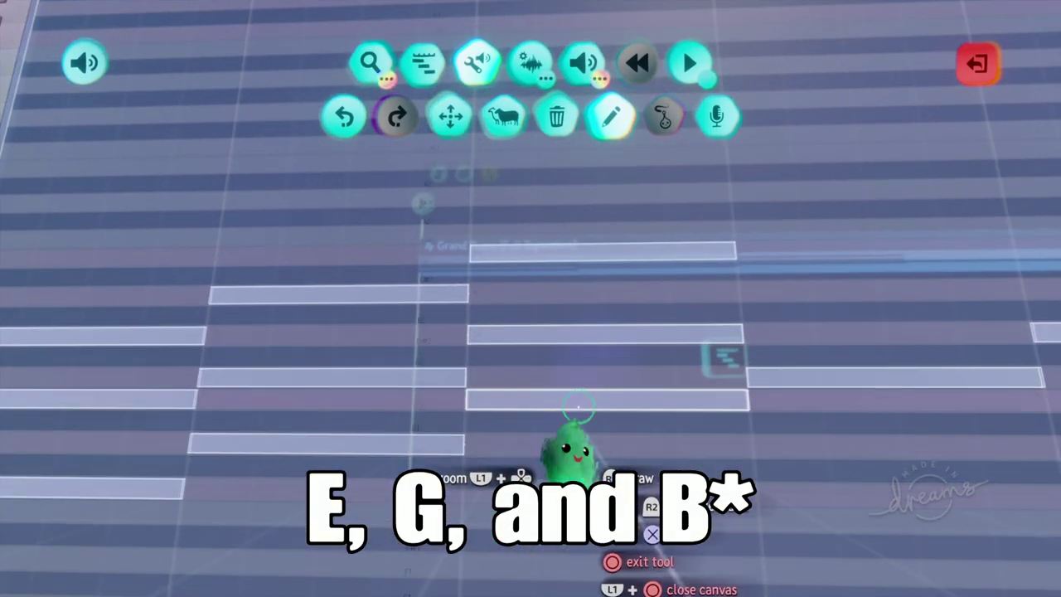
scroll(513, 287, "up", 3)
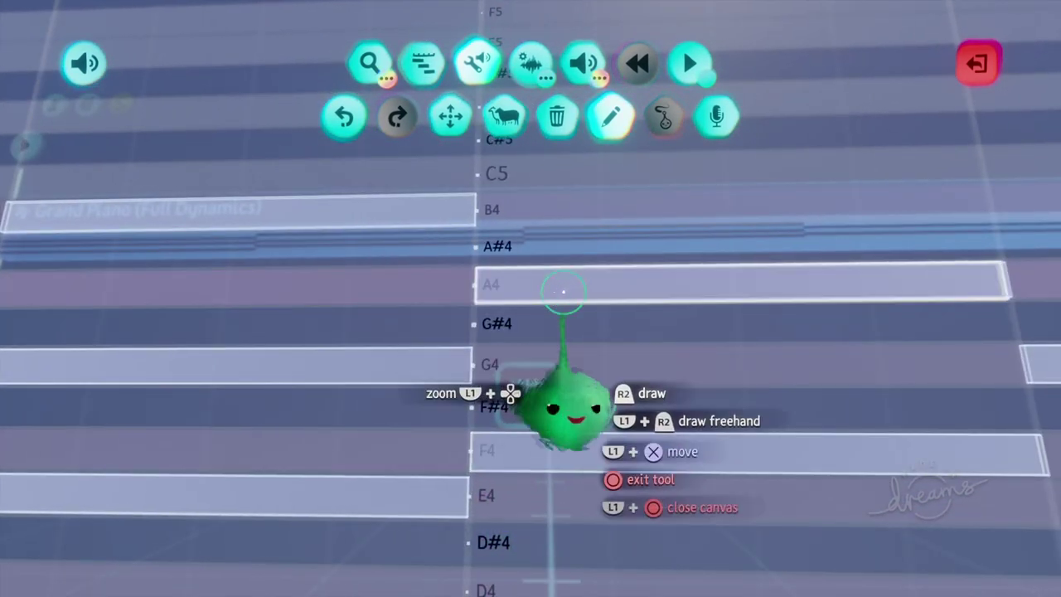
scroll(573, 208, "down", 3)
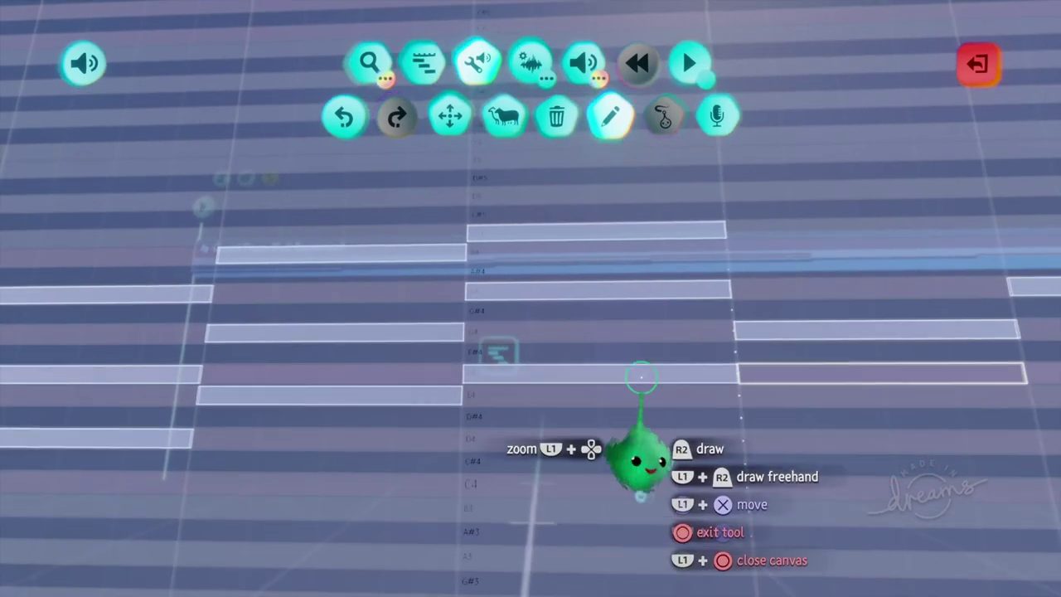
mouse_move(522, 439)
left_mouse_down()
mouse_move(494, 552)
mouse_move(602, 372)
mouse_move(578, 185)
mouse_move(589, 325)
mouse_move(577, 395)
mouse_move(553, 386)
mouse_move(553, 433)
mouse_move(502, 497)
mouse_move(589, 310)
mouse_move(628, 390)
mouse_move(730, 301)
left_mouse_up()
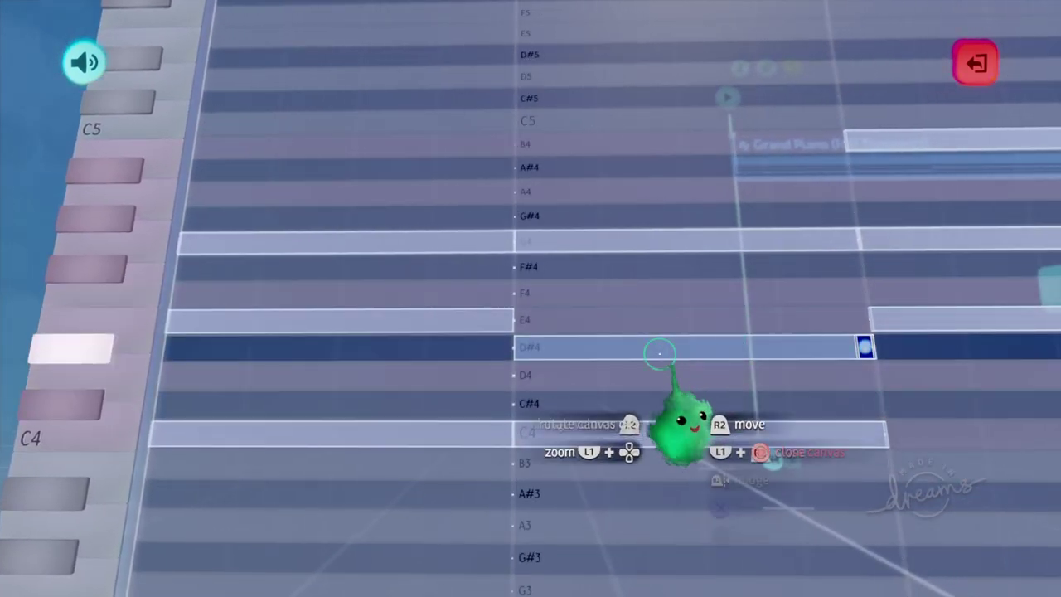
Step: Pan, zoom and rotate the piano roll so the C4–D#4–G4 chord faces the screen
left_click_drag(118, 443, 482, 520)
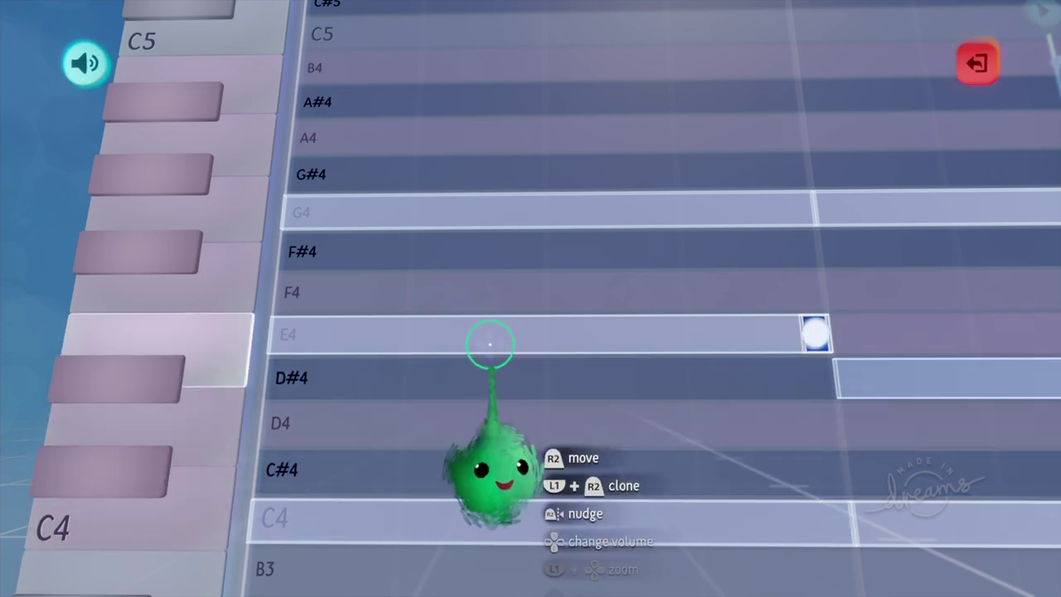
scroll(490, 343, "down", 2)
left_click_drag(544, 331, 547, 563)
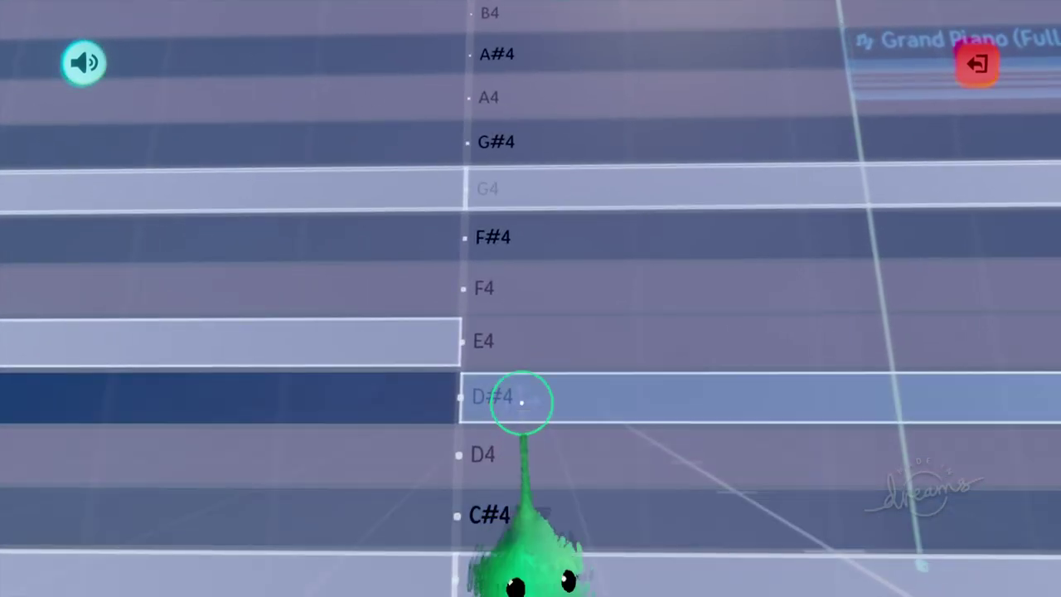
scroll(531, 457, "down", 2)
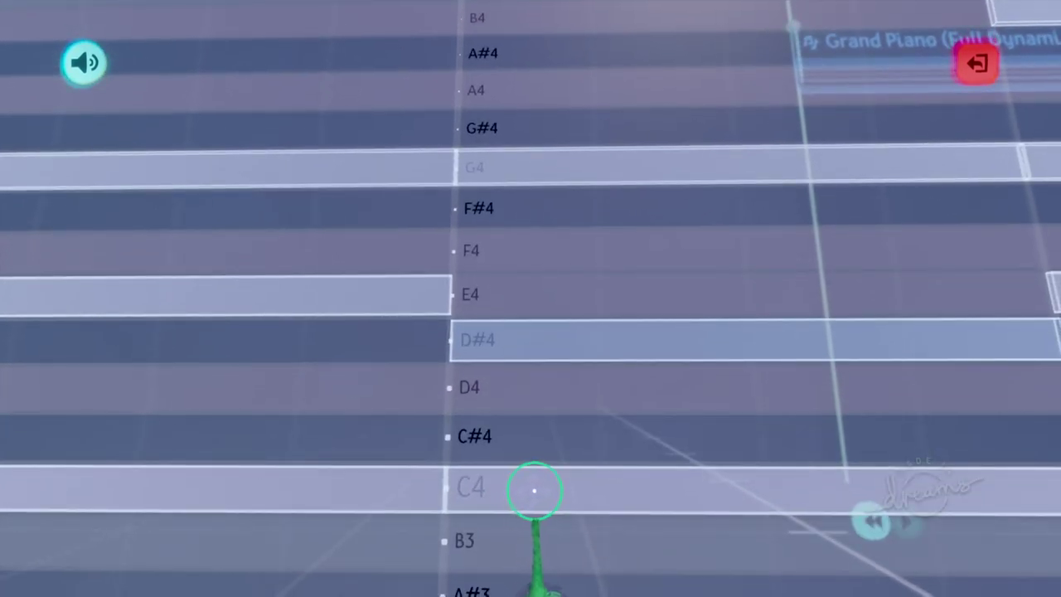
scroll(545, 481, "down", 2)
left_click_drag(351, 374, 602, 297)
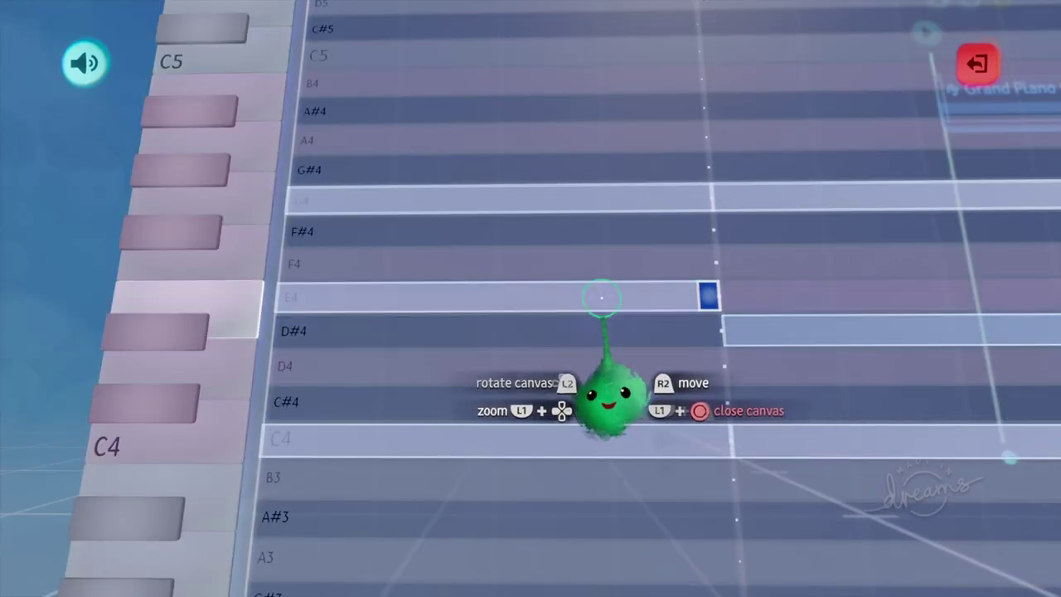
scroll(619, 303, "down", 3)
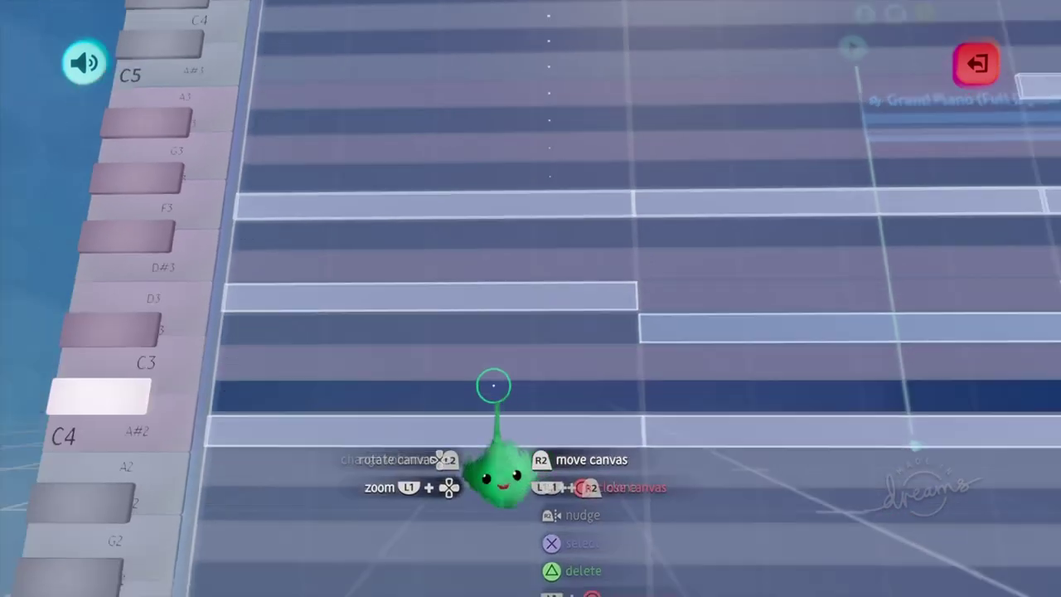
scroll(710, 485, "up", 3)
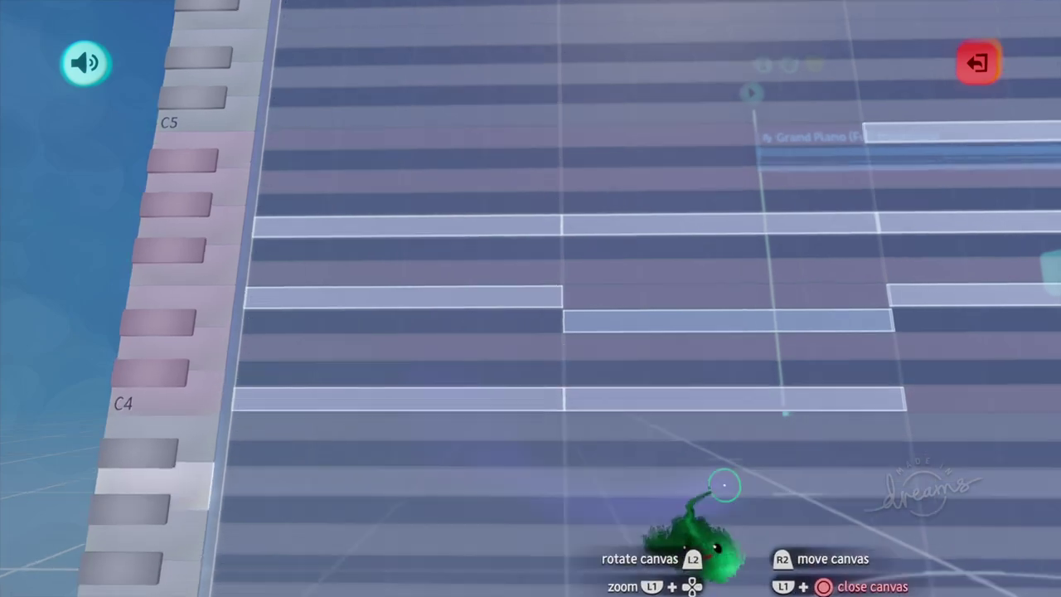
scroll(653, 432, "down", 3)
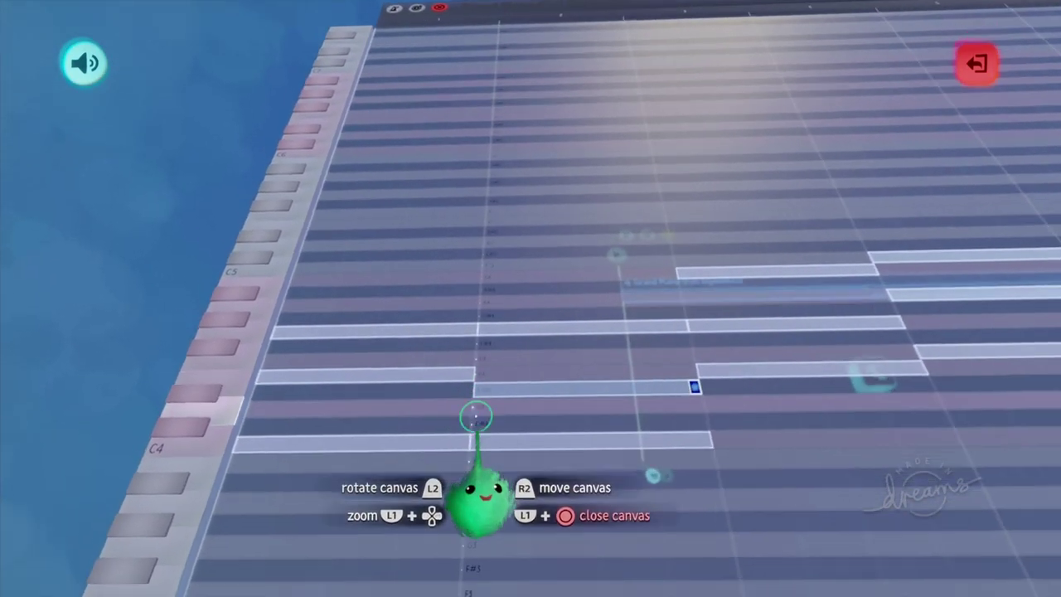
middle_click_drag(476, 417, 457, 419)
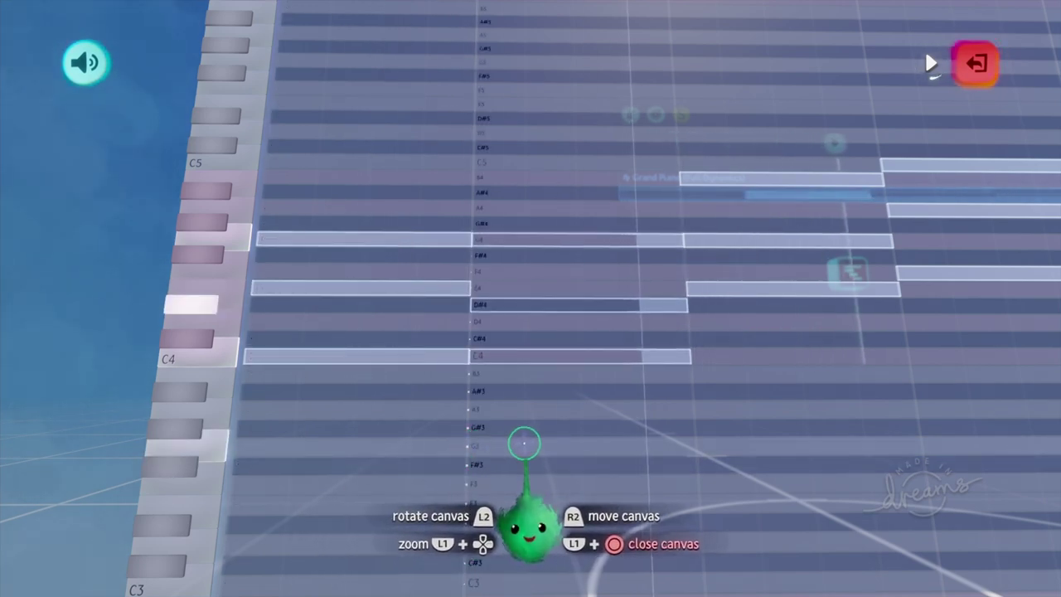
scroll(560, 398, "up", 2)
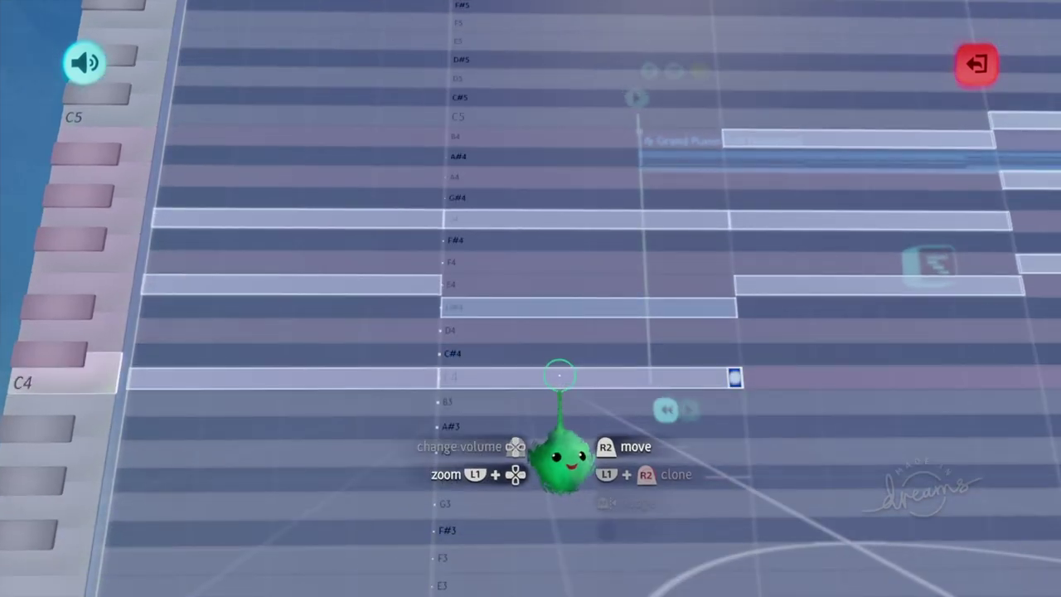
Step: Raise the second chord two semitones to D4–F4–A4 and move on to the next chord
left_click_drag(541, 377, 540, 320)
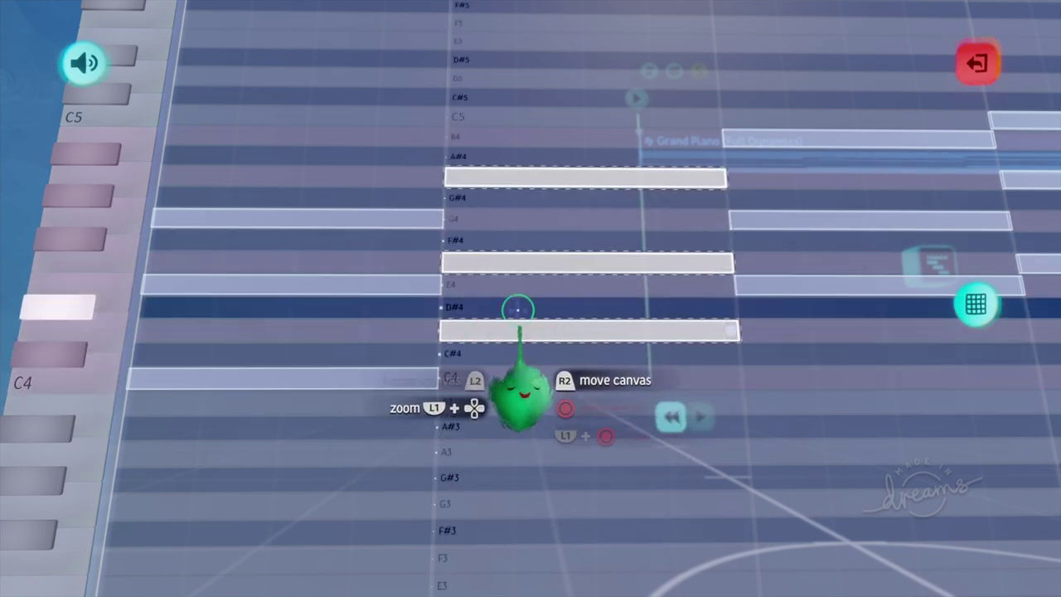
middle_click_drag(563, 222, 512, 225)
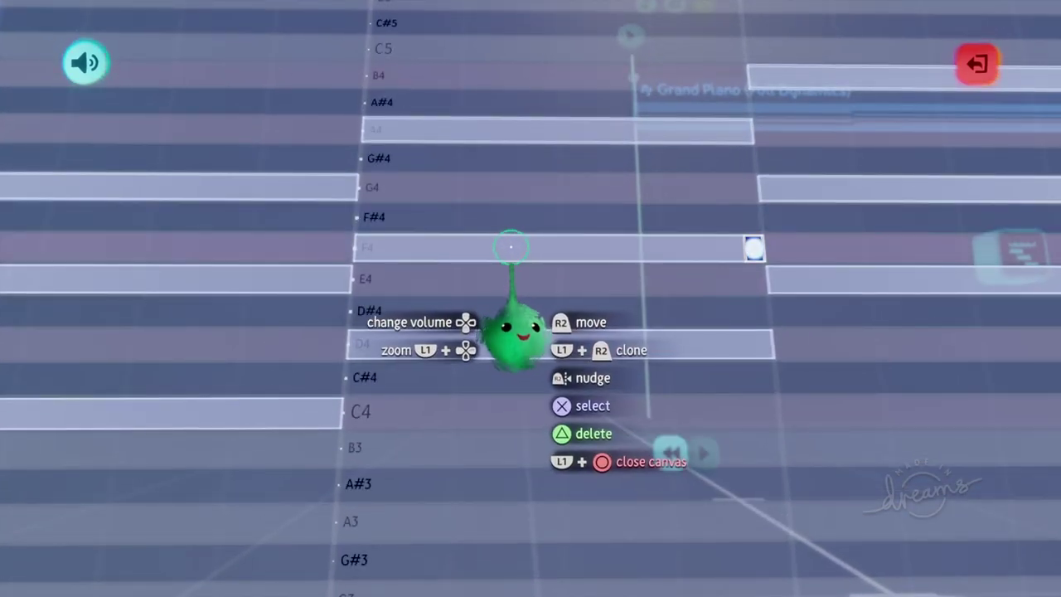
middle_click_drag(500, 288, 545, 389)
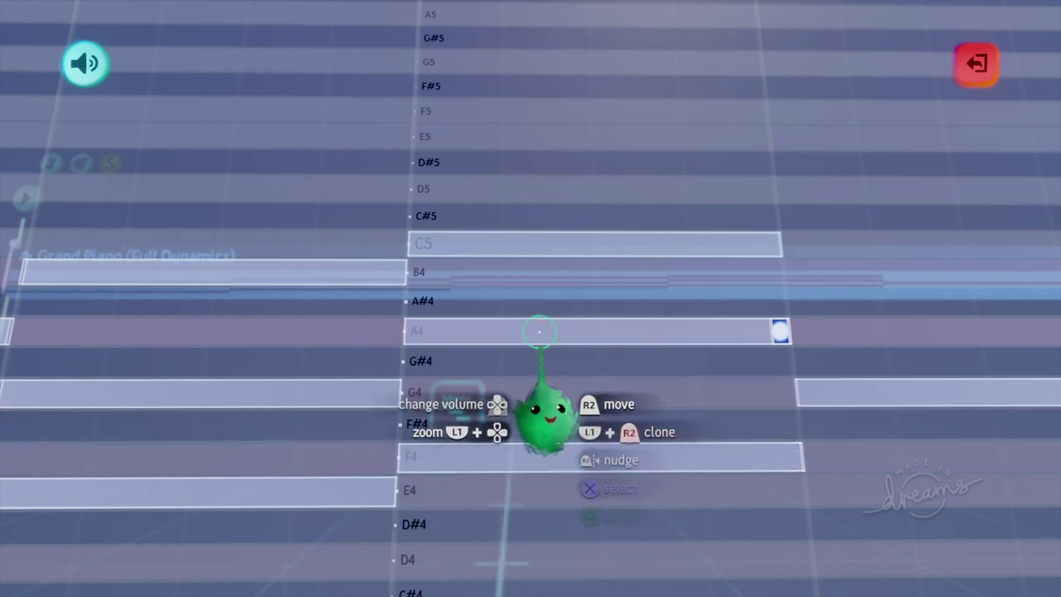
middle_click_drag(552, 340, 540, 390)
Step: Copy the G4 note up to B4 and D5, then raise another copy to E5
left_click_drag(533, 380, 521, 297)
left_click_drag(551, 340, 541, 259)
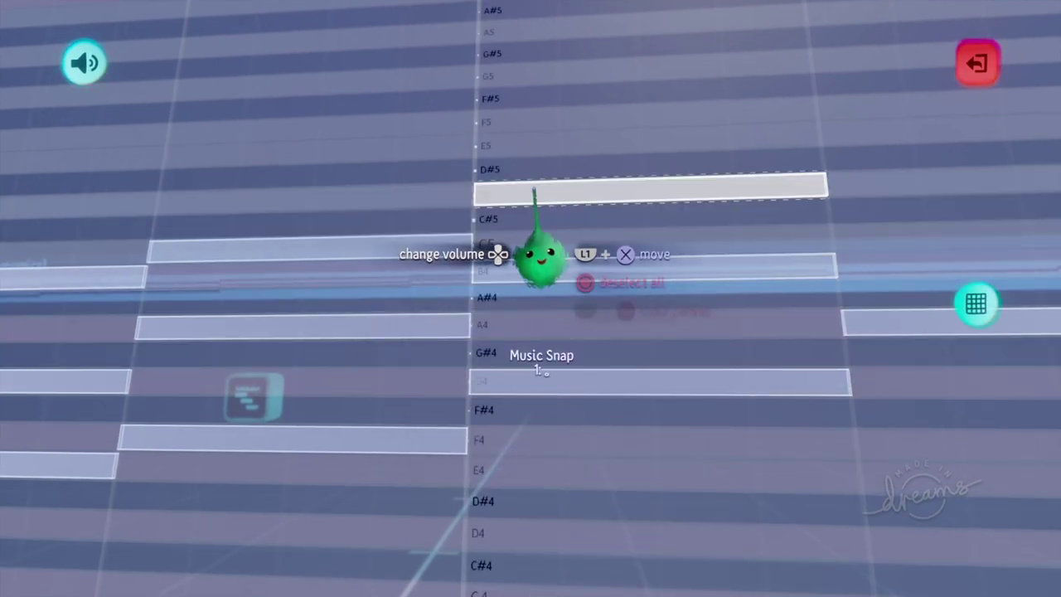
left_click(535, 350)
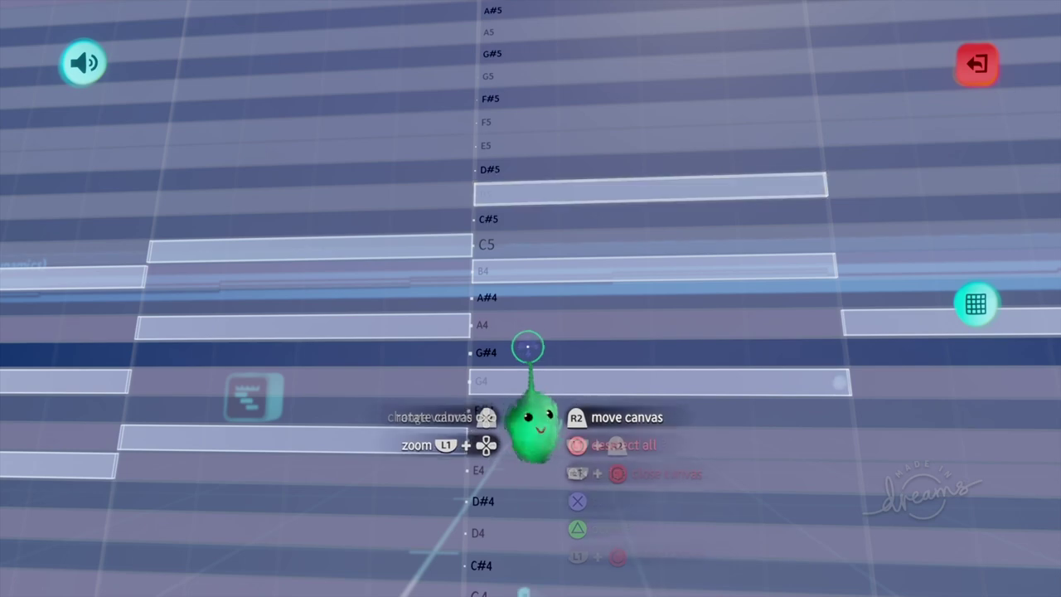
middle_click_drag(522, 223, 580, 348)
left_click_drag(562, 246, 554, 99)
key("Escape")
Step: Raise a copied note from D5 to F5, then zoom out over the whole progression
middle_click_drag(563, 141, 543, 318)
middle_click_drag(630, 153, 503, 473)
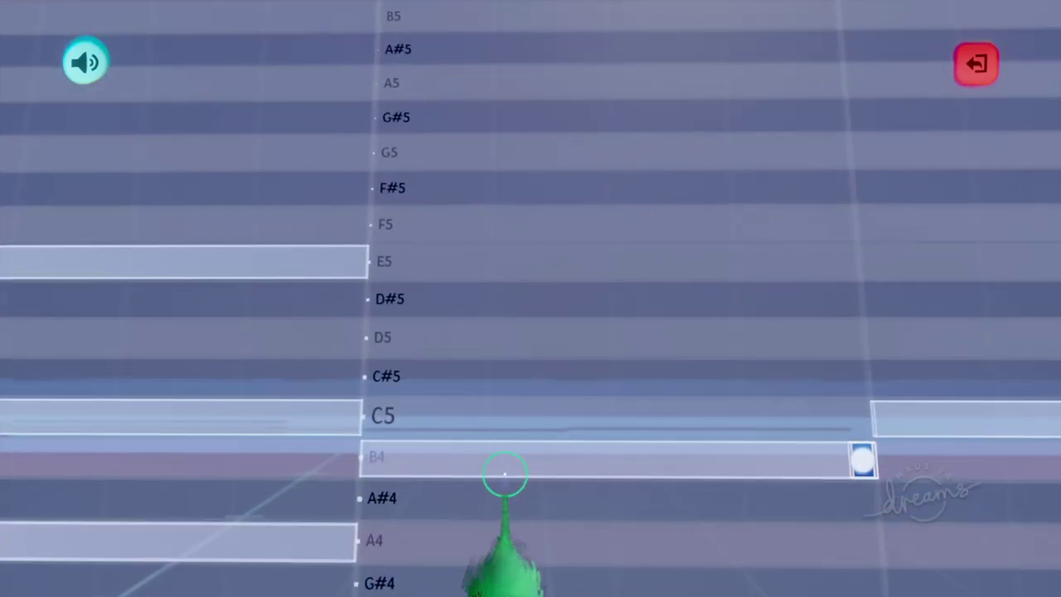
left_click_drag(515, 452, 531, 294)
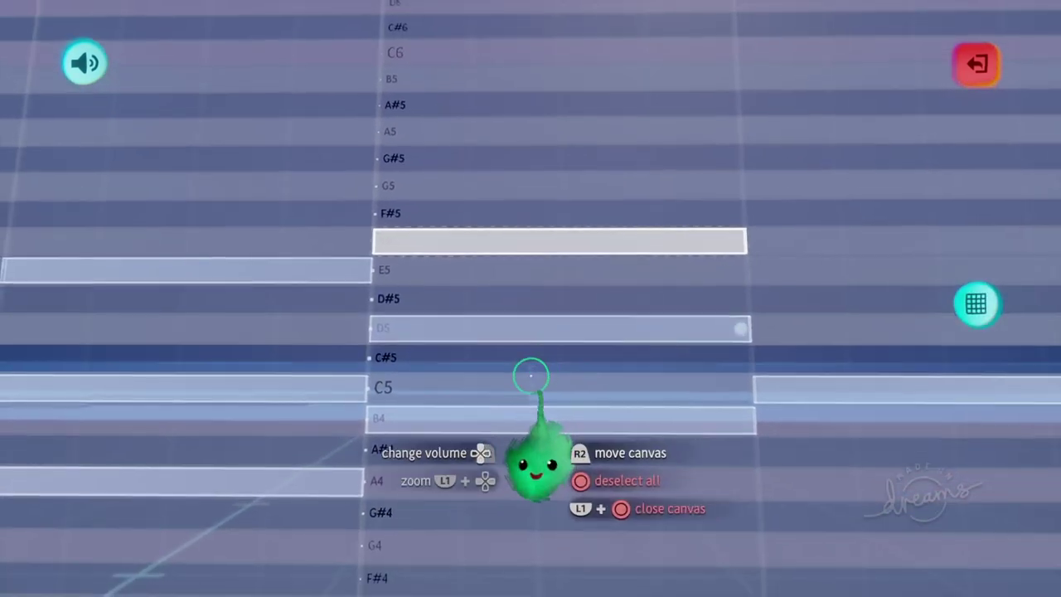
middle_click_drag(530, 374, 542, 462)
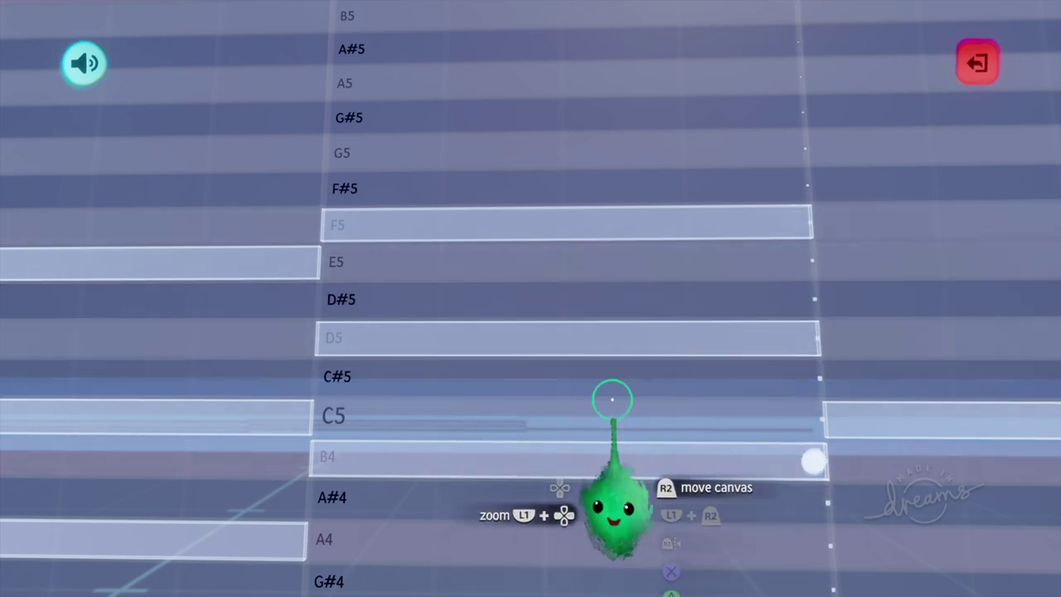
middle_click_drag(487, 431, 469, 407)
left_click(470, 408)
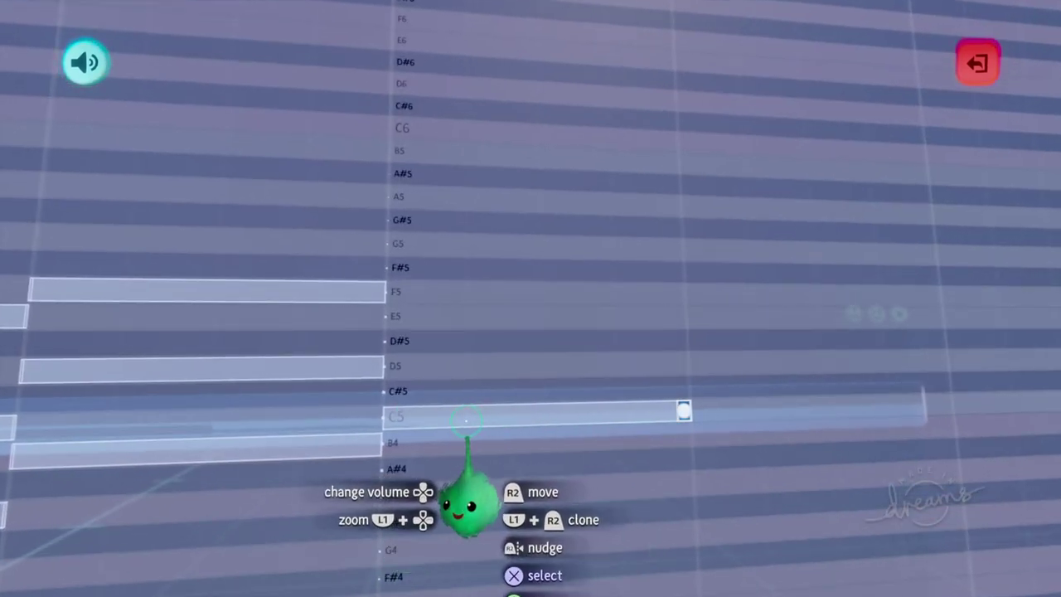
middle_click_drag(491, 434, 471, 412)
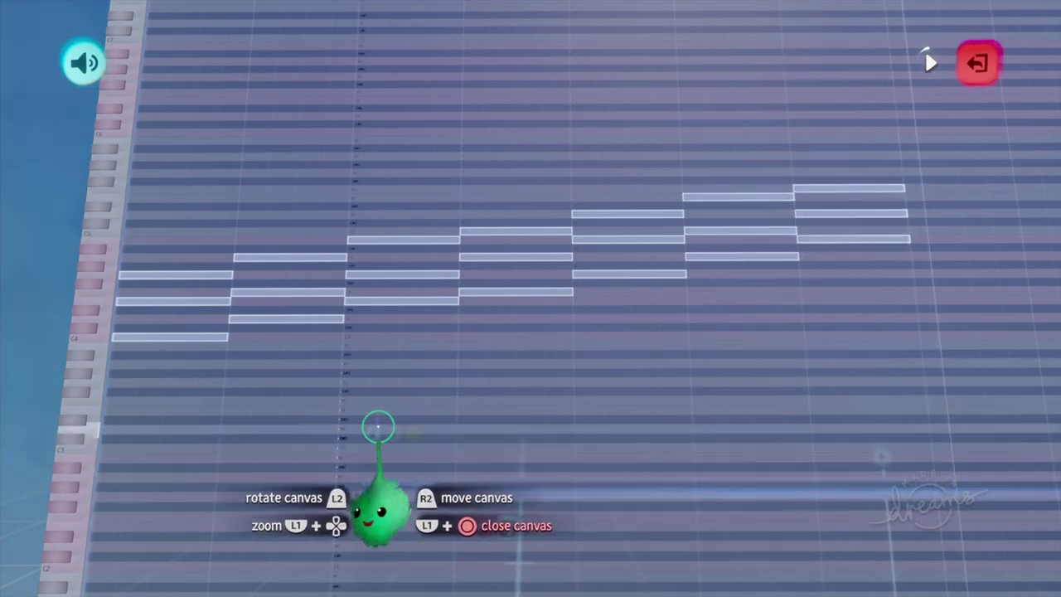
scroll(420, 425, "down", 1)
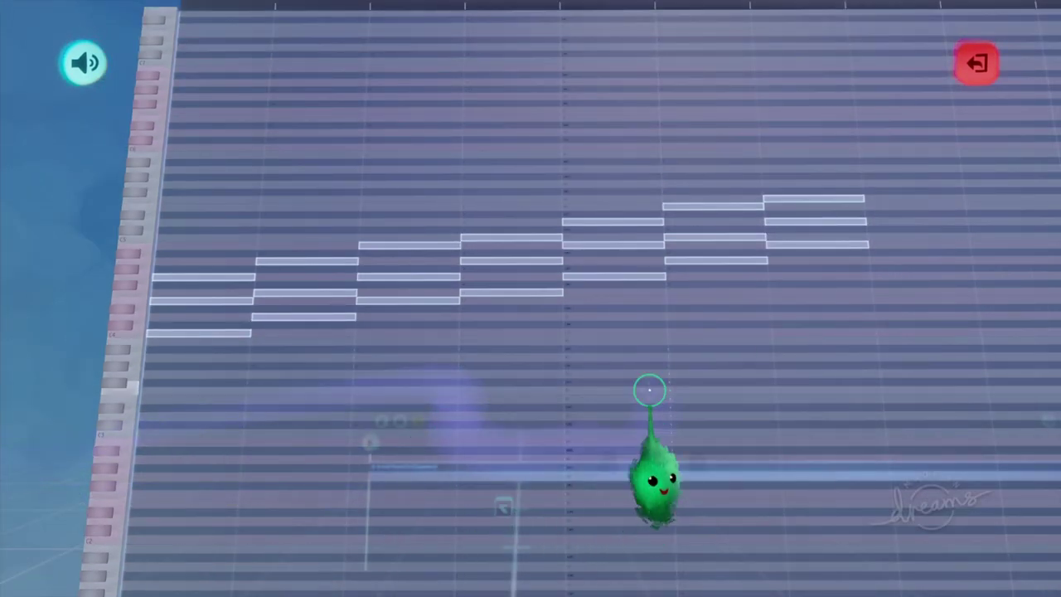
scroll(531, 318, "up", 1)
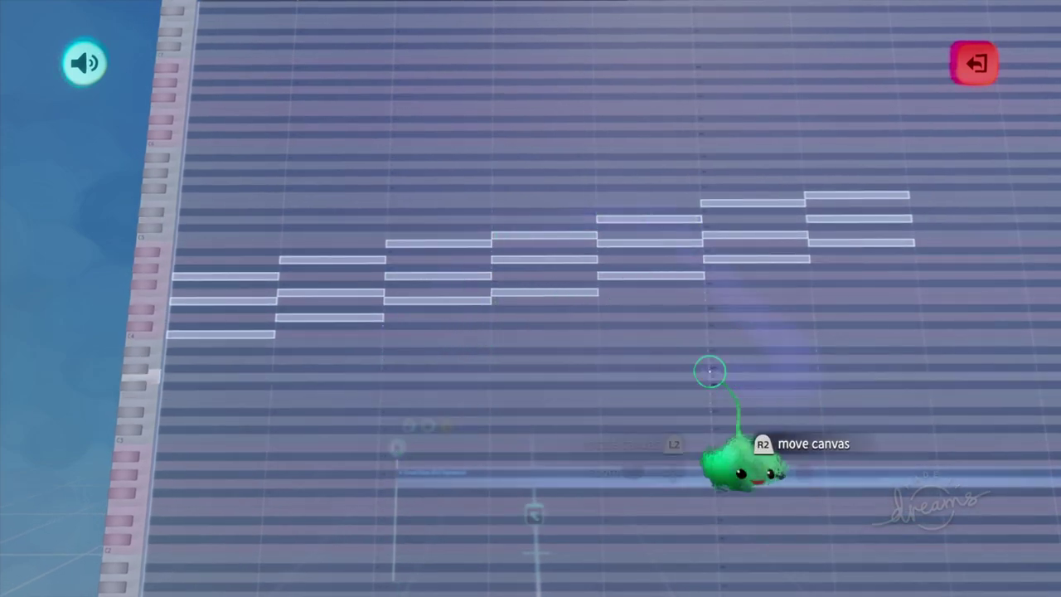
left_click_drag(508, 371, 612, 391)
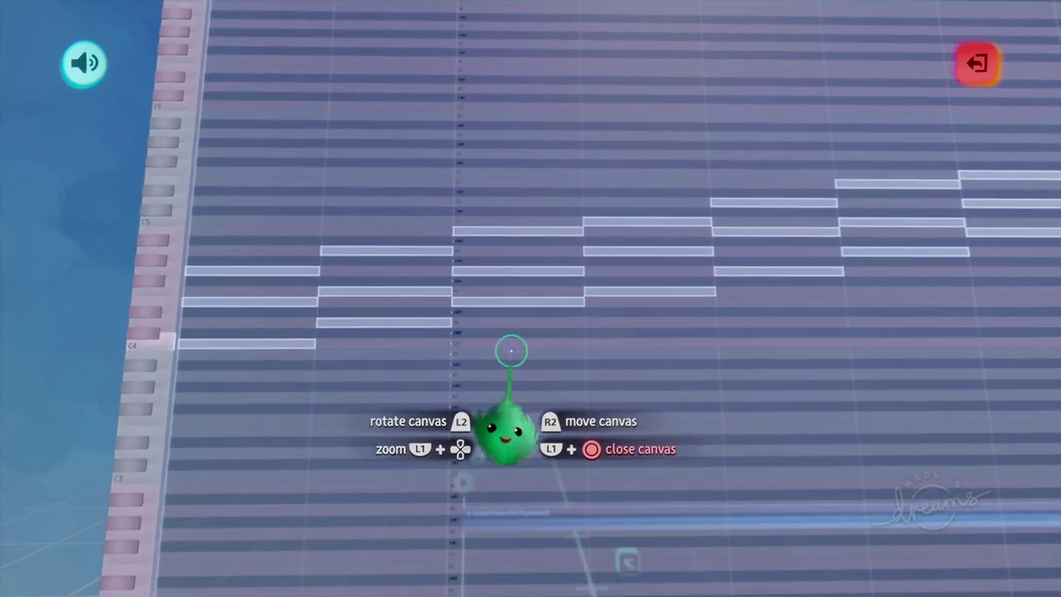
left_click_drag(510, 350, 586, 197)
left_click_drag(916, 315, 403, 257)
left_click_drag(482, 336, 522, 259)
left_click_drag(879, 453, 561, 491)
left_click(560, 491)
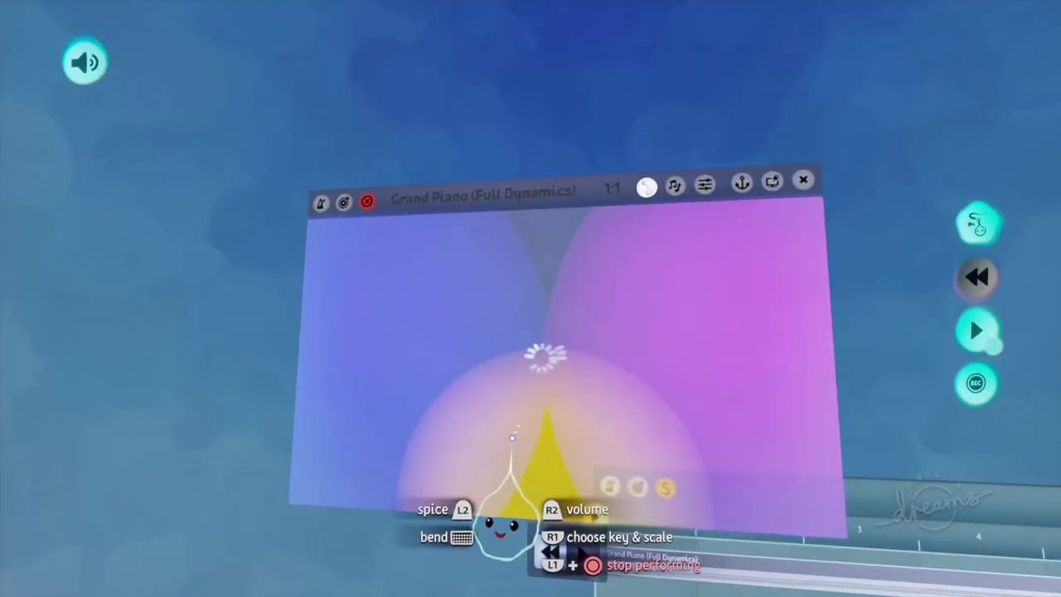
key("Escape")
left_click_drag(542, 431, 549, 527)
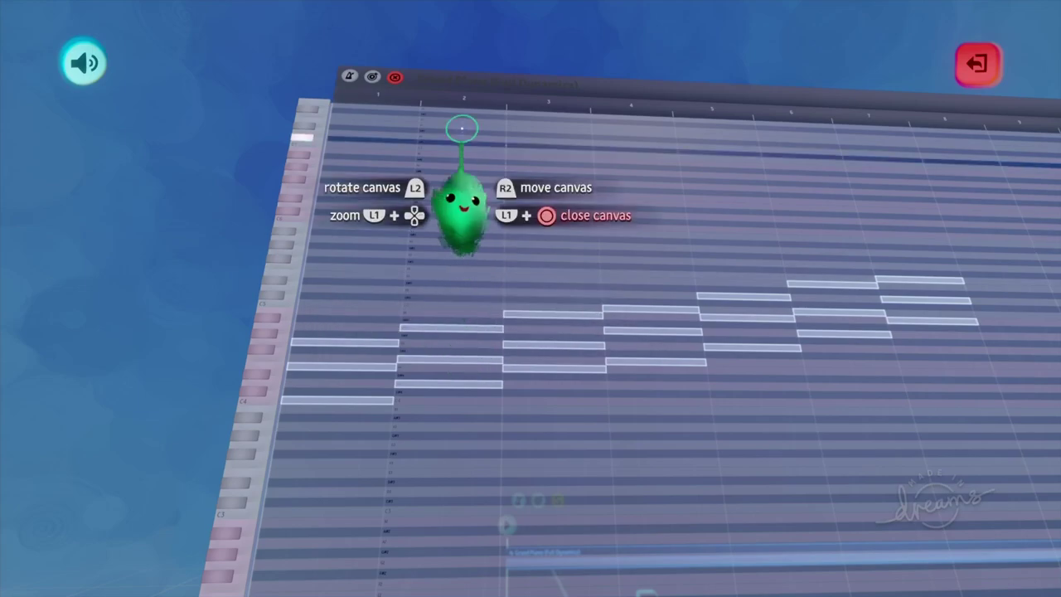
Step: Select the middle run of notes and straighten the view over the chord bars
mouse_move(456, 96)
left_mouse_down()
mouse_move(644, 100)
mouse_move(749, 225)
mouse_move(451, 433)
mouse_move(501, 394)
left_mouse_up()
left_click_drag(500, 355, 695, 316)
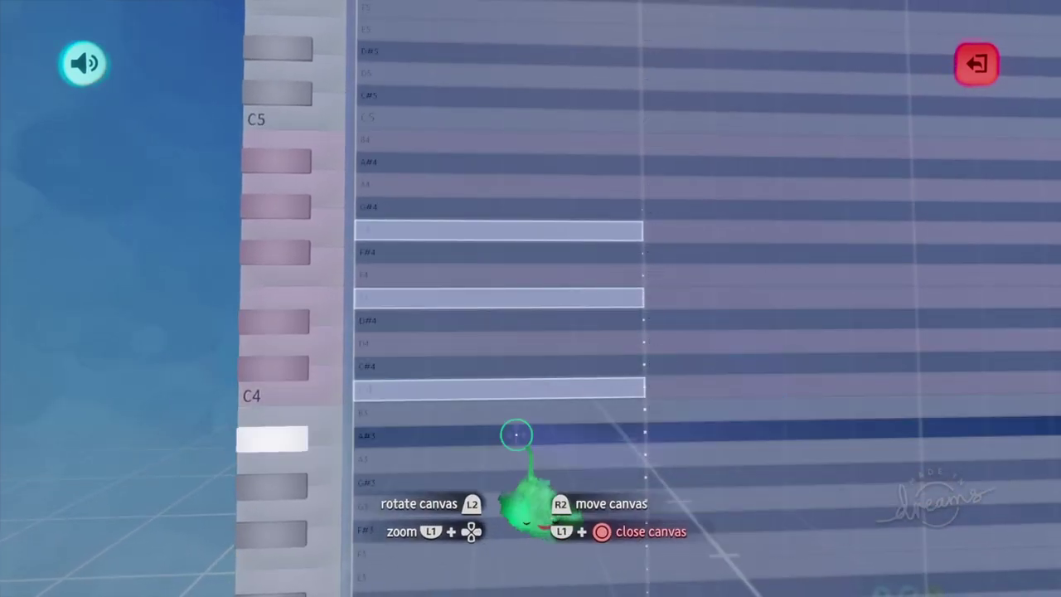
left_click_drag(545, 368, 546, 448)
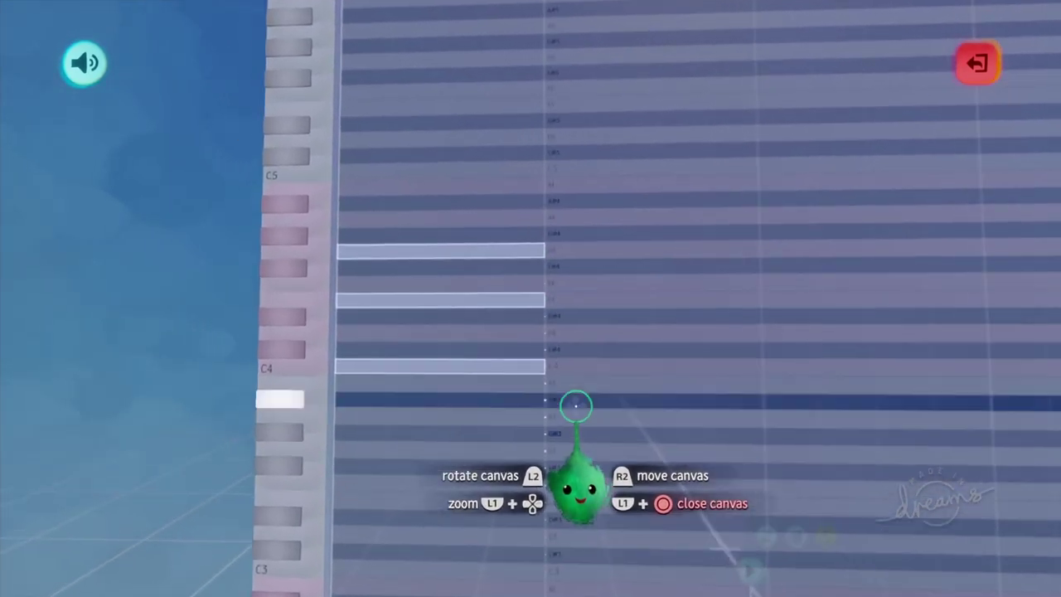
left_click_drag(577, 405, 444, 209)
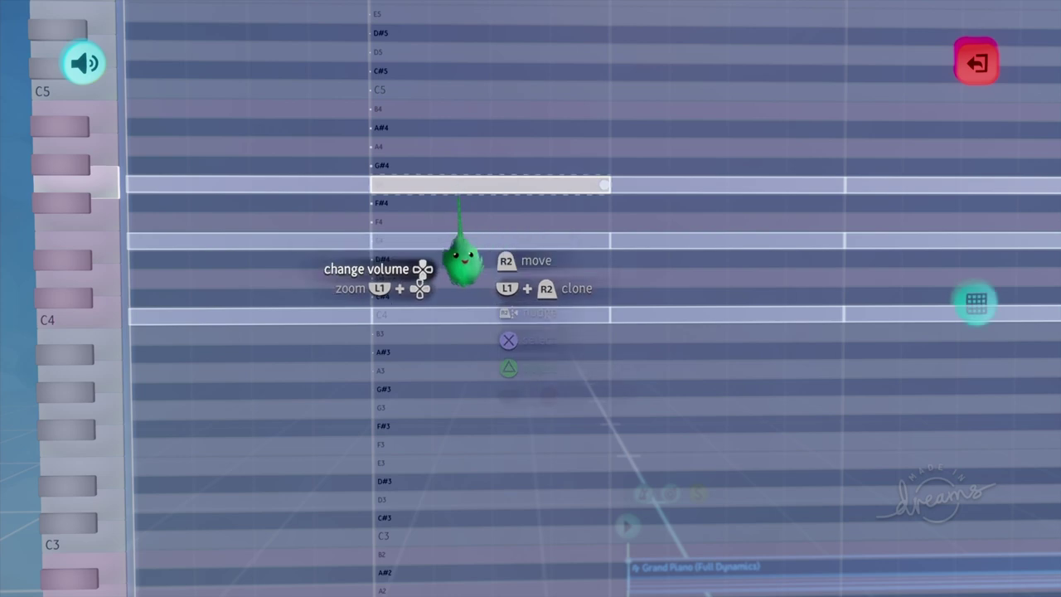
Step: Drop the chord's G4 note to G3 and its E4 note to E3
scroll(458, 464, "up", 2)
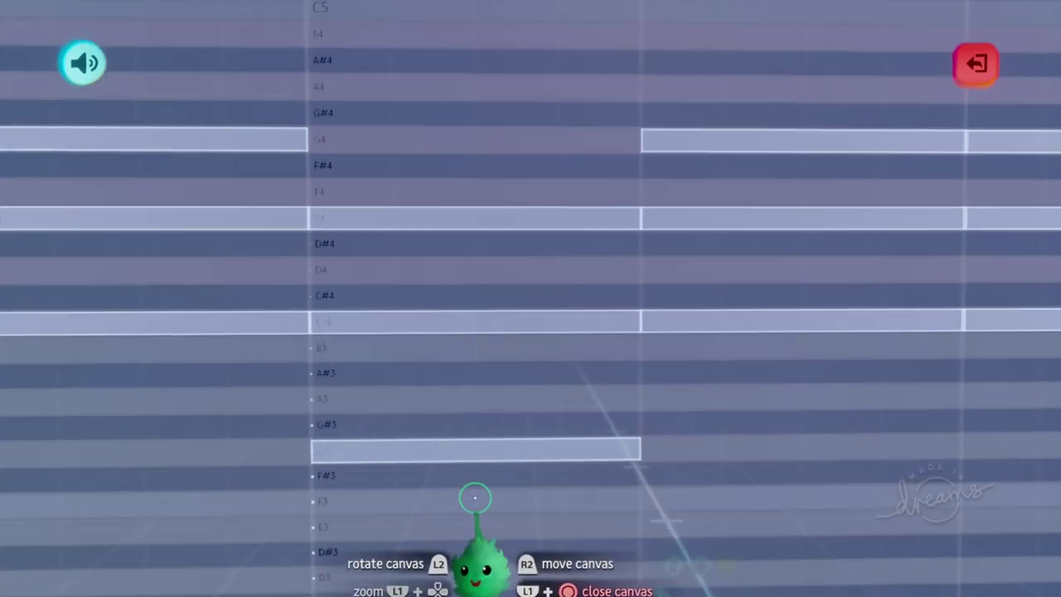
scroll(499, 370, "down", 2)
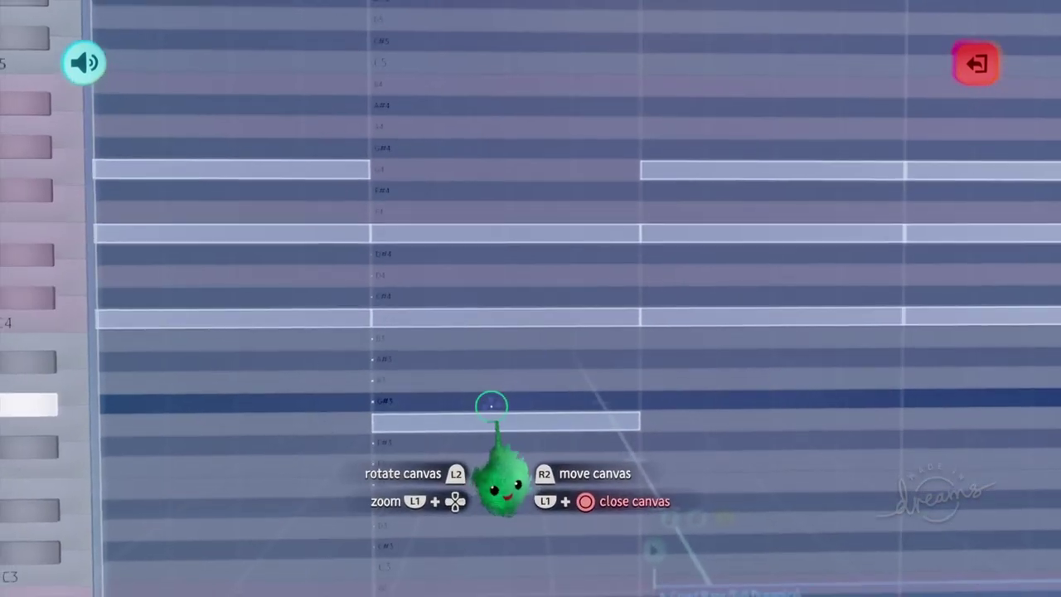
scroll(492, 406, "up", 4)
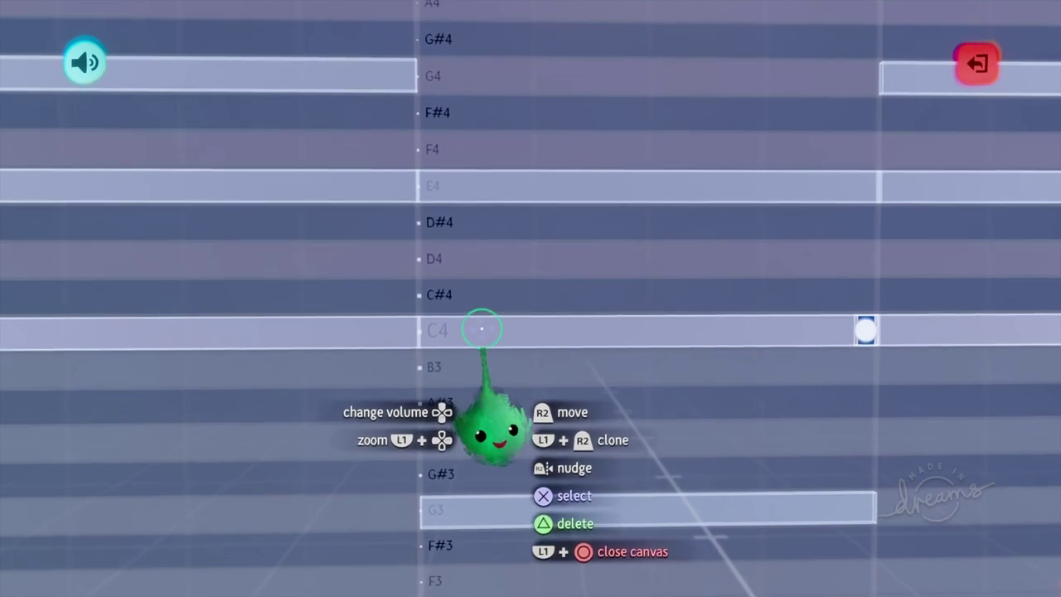
scroll(569, 481, "down", 2)
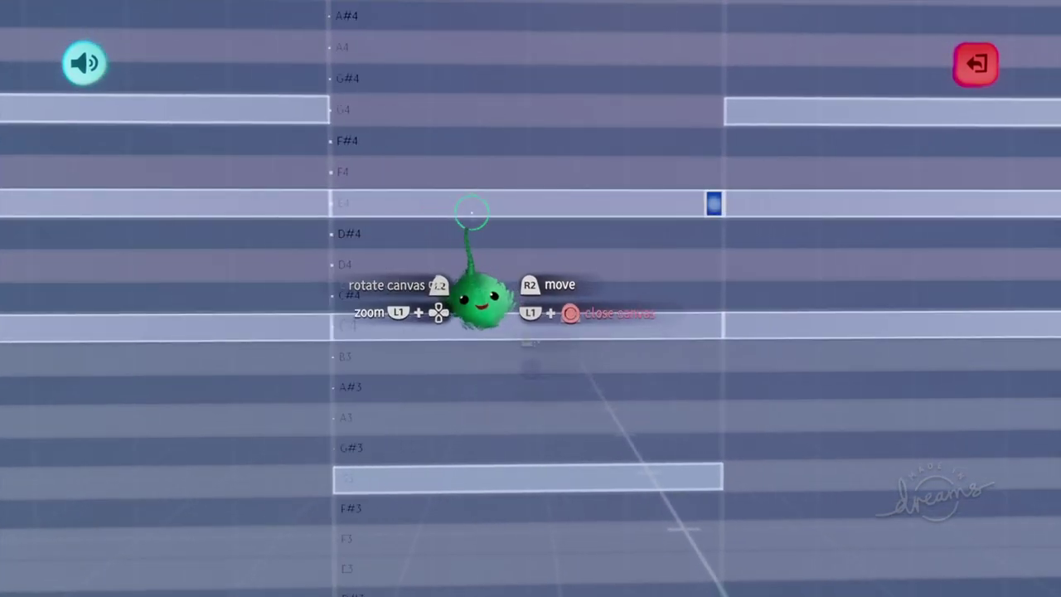
scroll(478, 198, "right", 3)
scroll(475, 211, "right", 2)
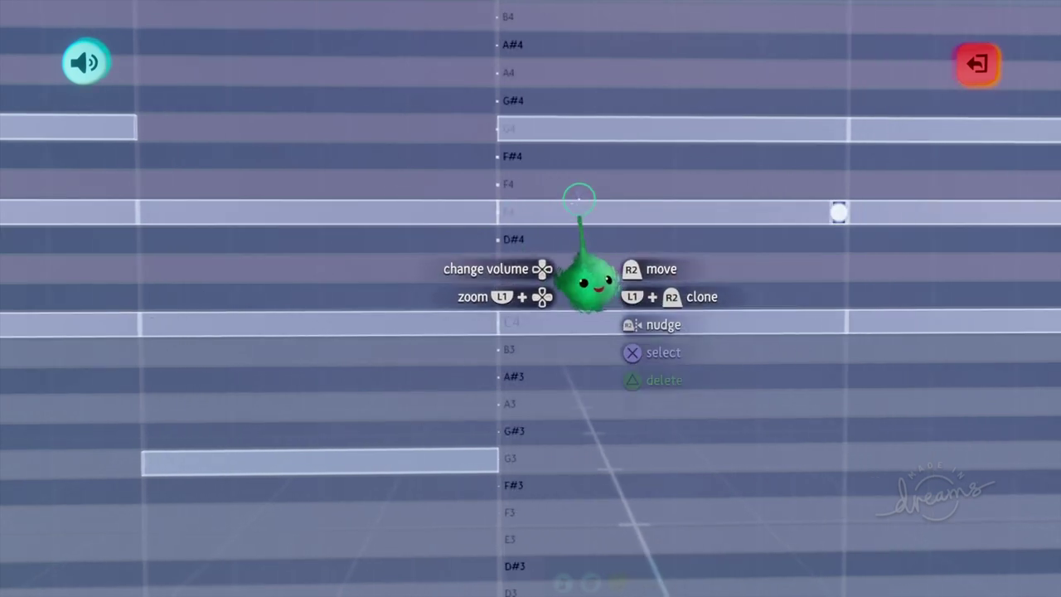
left_click_drag(580, 178, 617, 454)
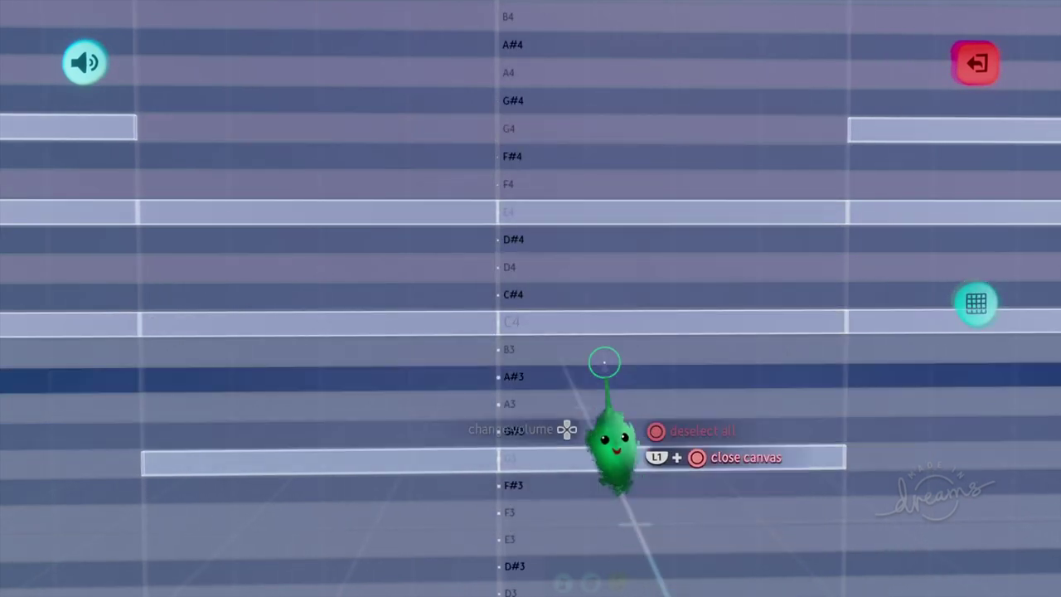
left_click_drag(571, 217, 604, 522)
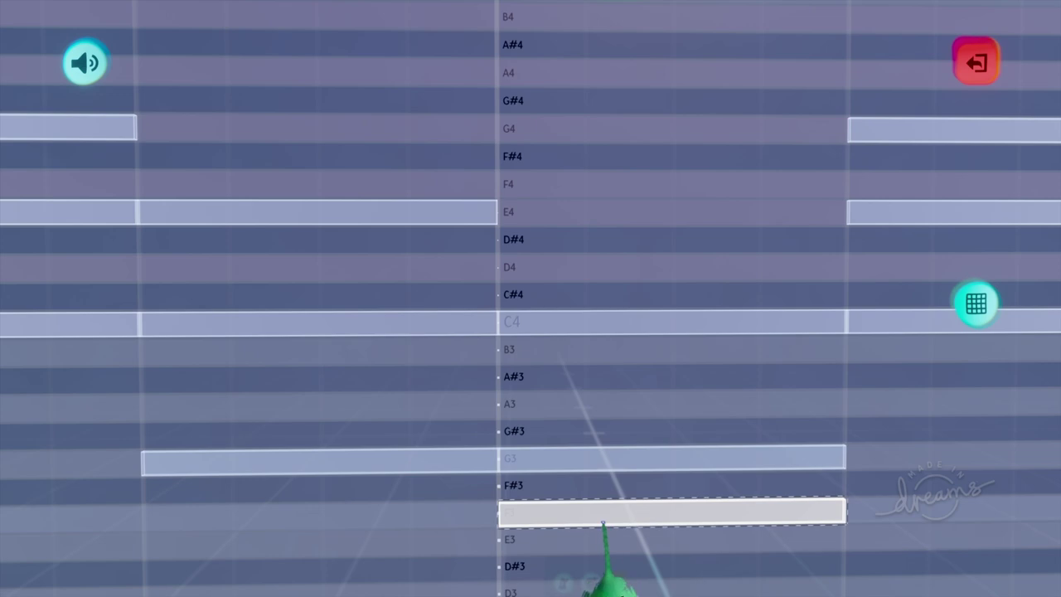
scroll(603, 530, "down", 5)
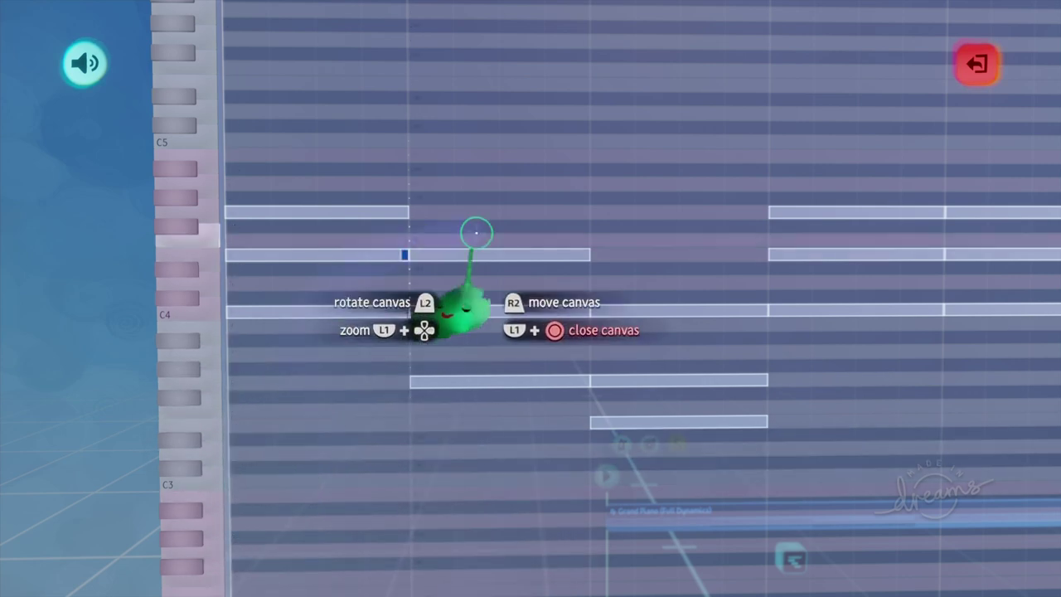
Step: Play back the chord progression and move an E4 note up an octave
key("space")
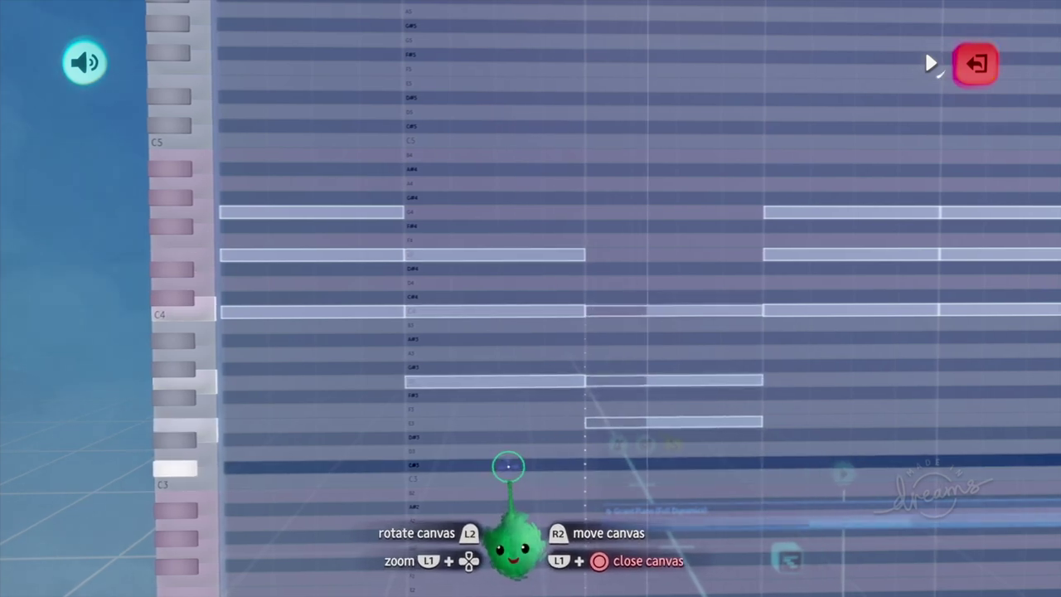
scroll(509, 466, "up", 5)
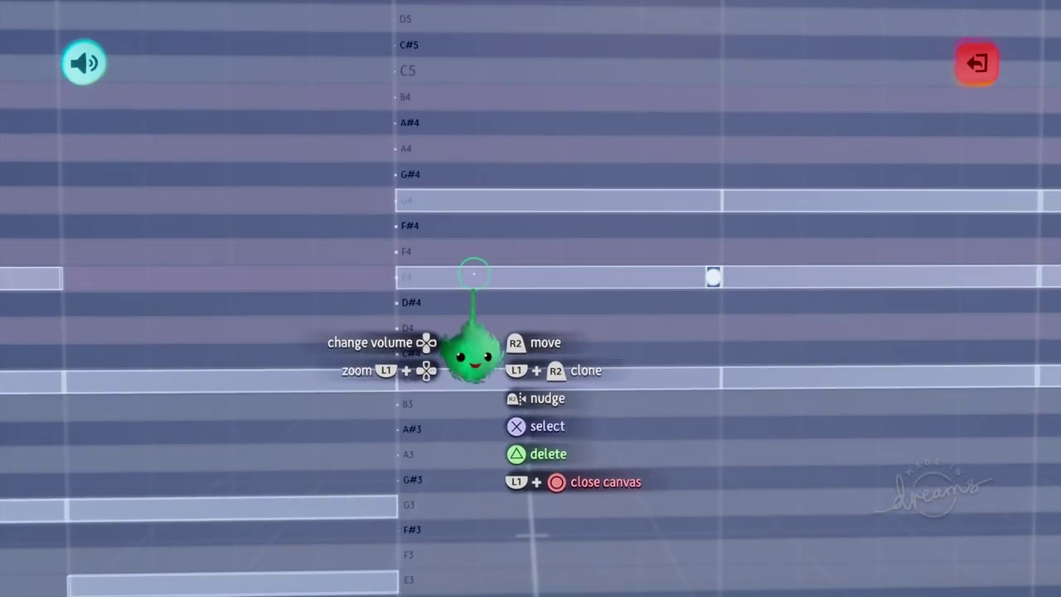
left_click_drag(473, 268, 487, 99)
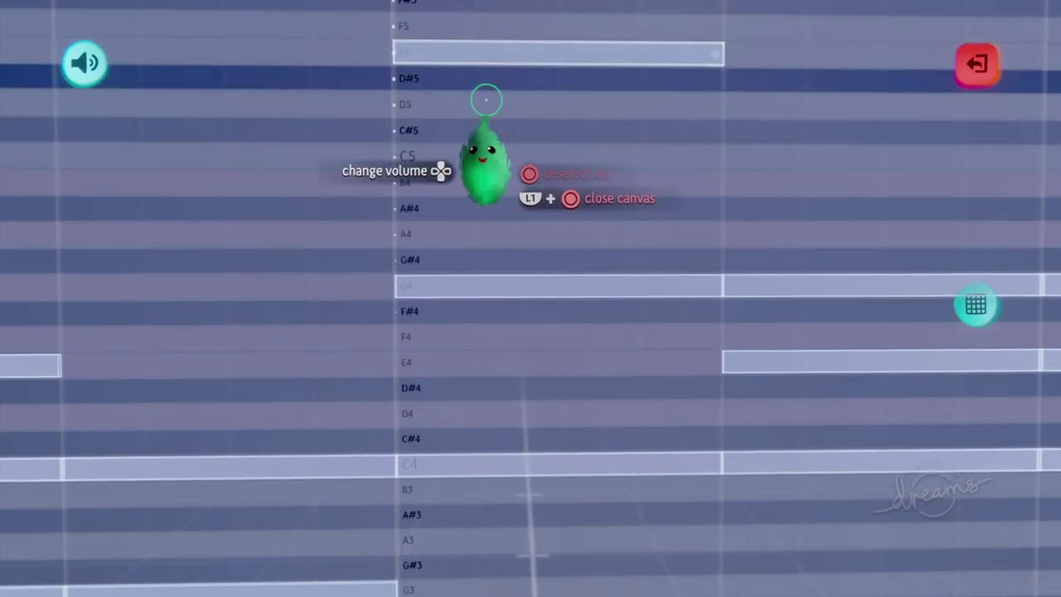
scroll(502, 227, "down", 3)
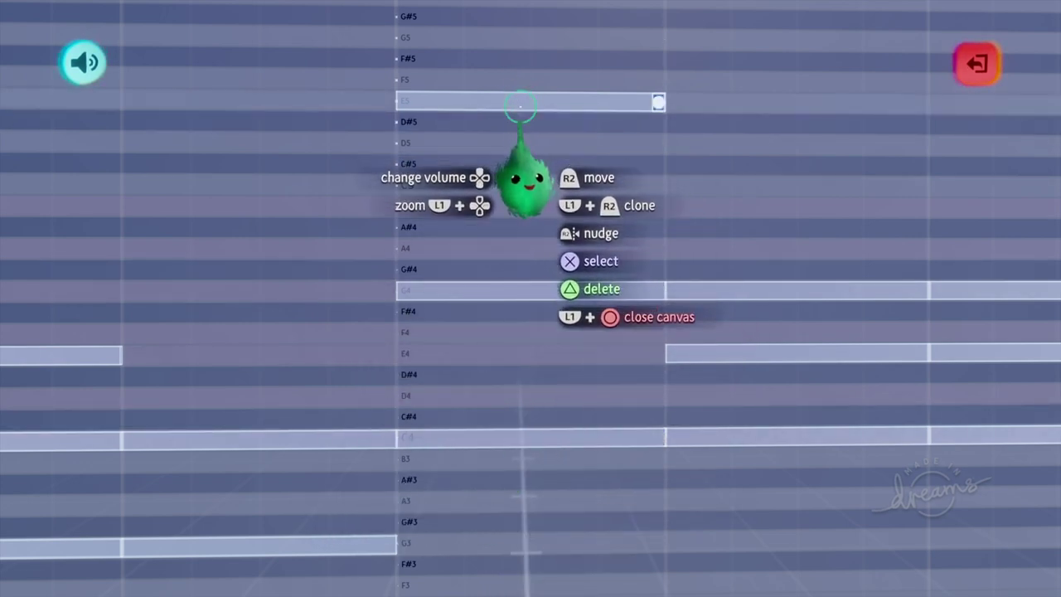
scroll(519, 99, "down", 3)
Step: Raise a later chord's C4 note to B4, leaving G3–E4–B4, and deselect it
middle_click_drag(439, 265, 488, 271)
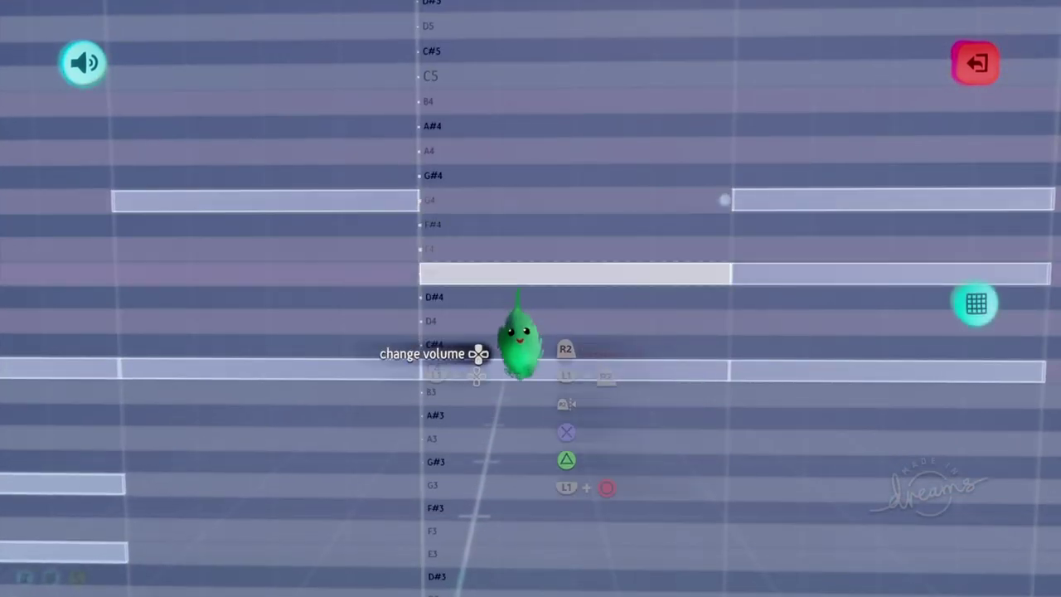
left_click_drag(519, 340, 522, 468)
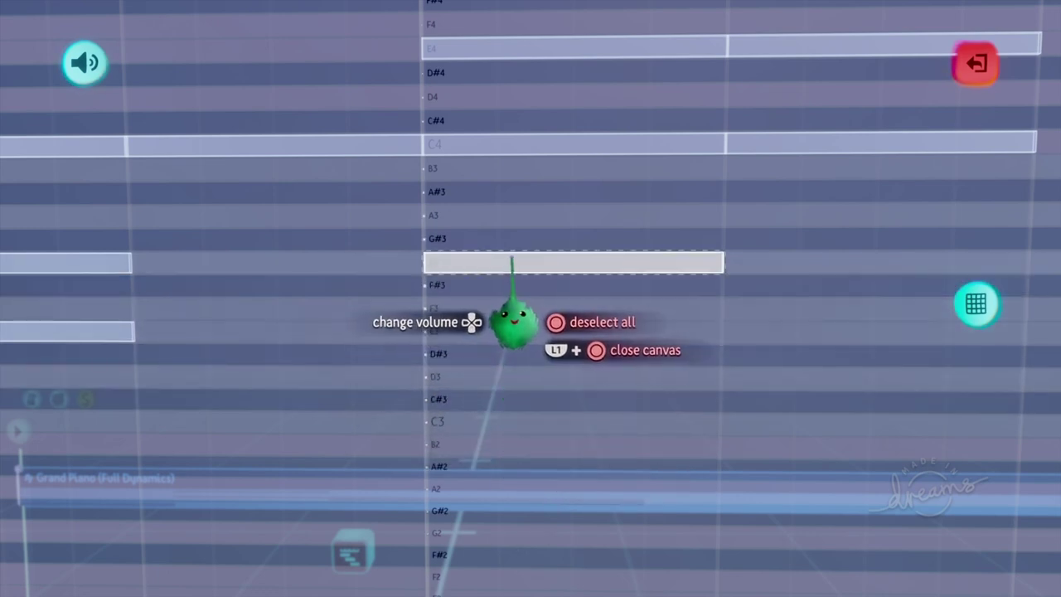
middle_click_drag(516, 236, 513, 284)
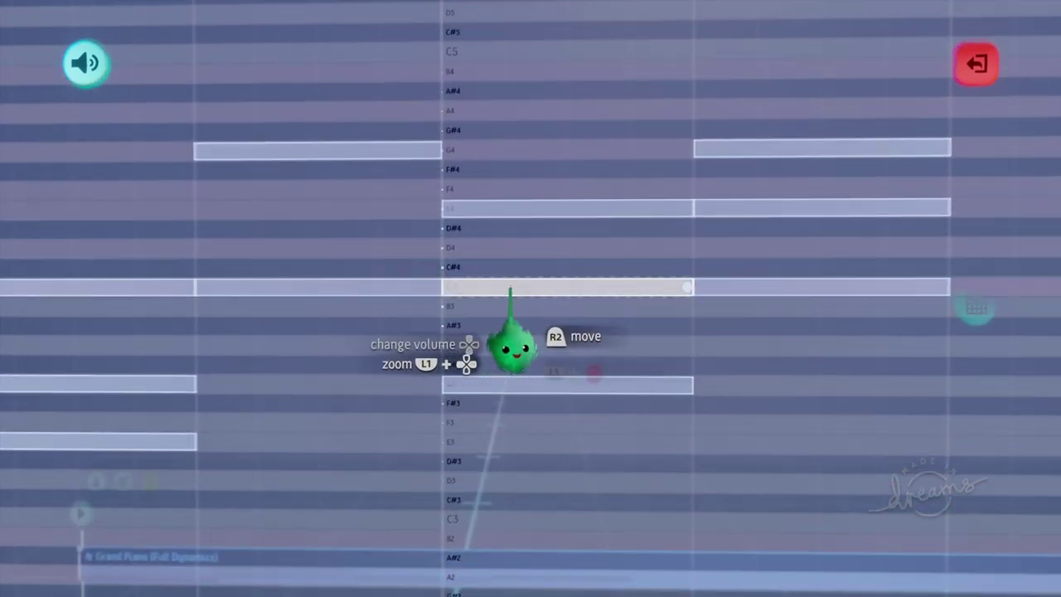
middle_click_drag(508, 73, 489, 124)
key("Escape")
middle_click_drag(436, 220, 405, 334)
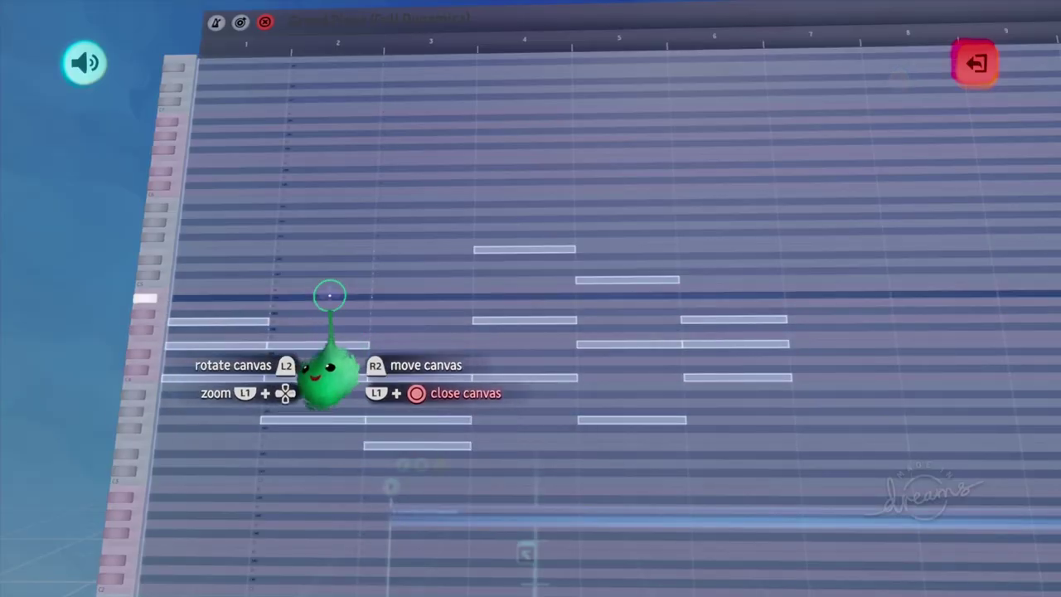
Step: Inspect the revoiced chords from several angles, zoom on the first chord, and close the piano roll
middle_click_drag(829, 474, 834, 214)
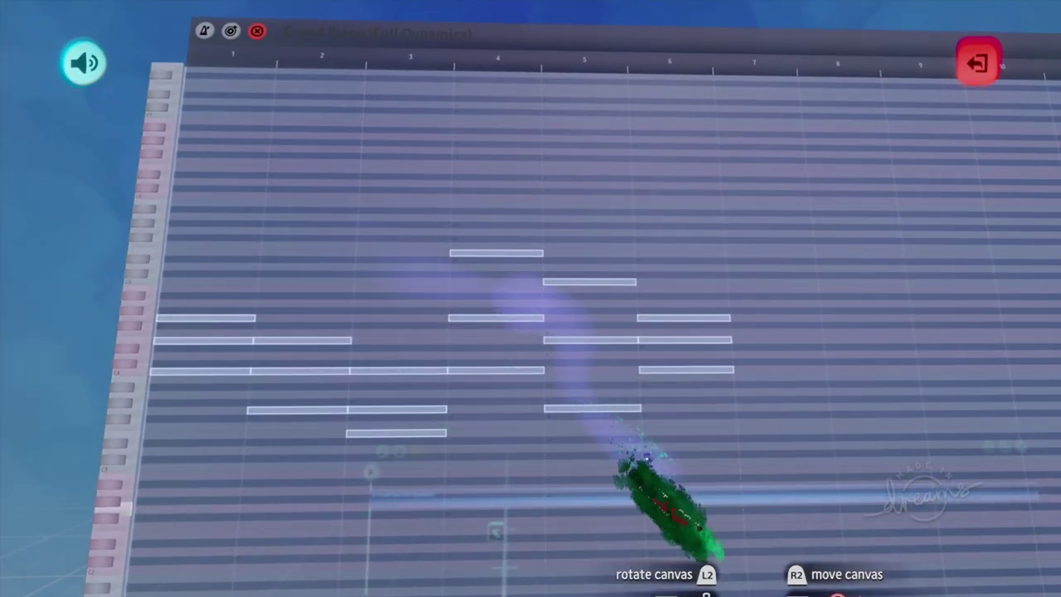
middle_click_drag(604, 423, 769, 386)
middle_click_drag(844, 308, 693, 473)
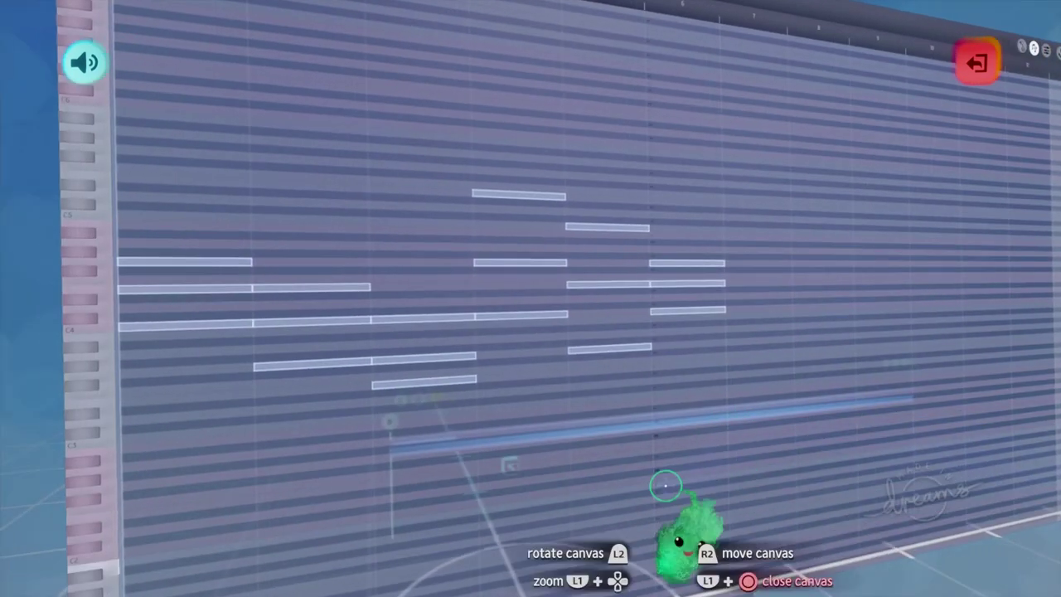
middle_click_drag(755, 394, 607, 345)
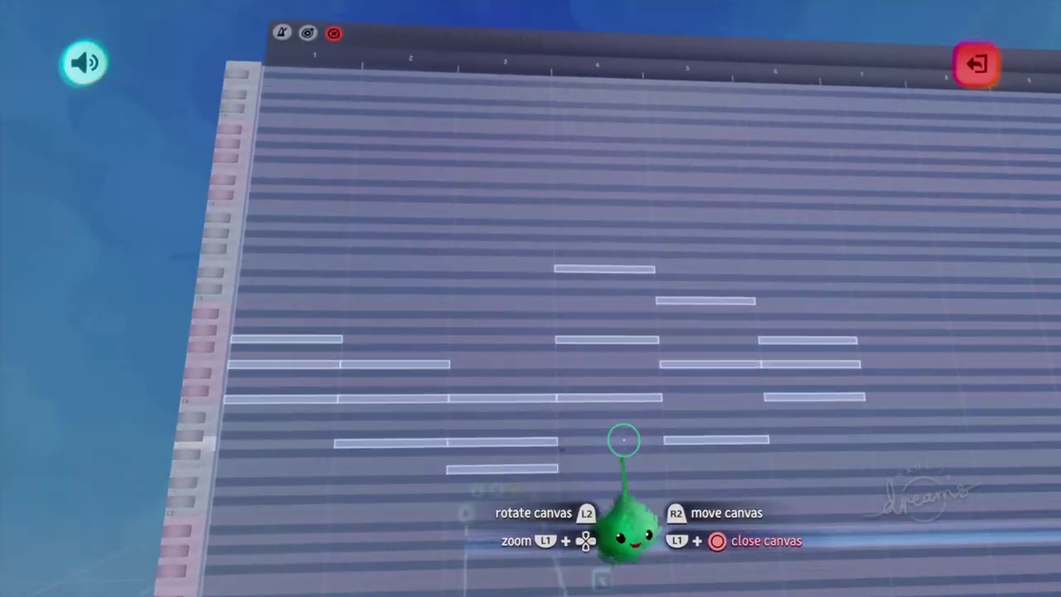
middle_click_drag(624, 441, 634, 374)
middle_click_drag(481, 347, 797, 312)
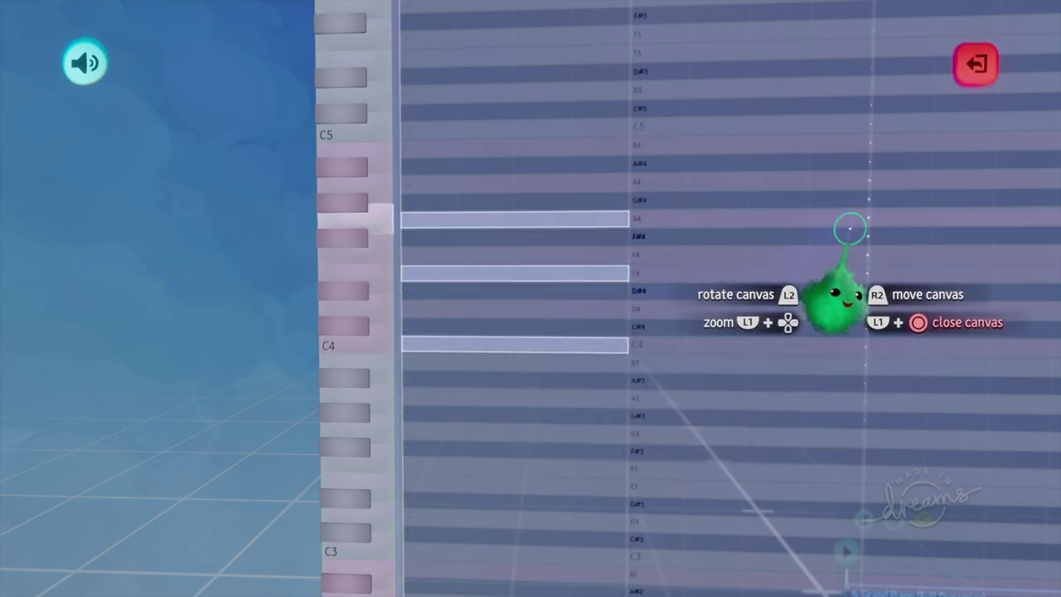
middle_click_drag(436, 286, 549, 398)
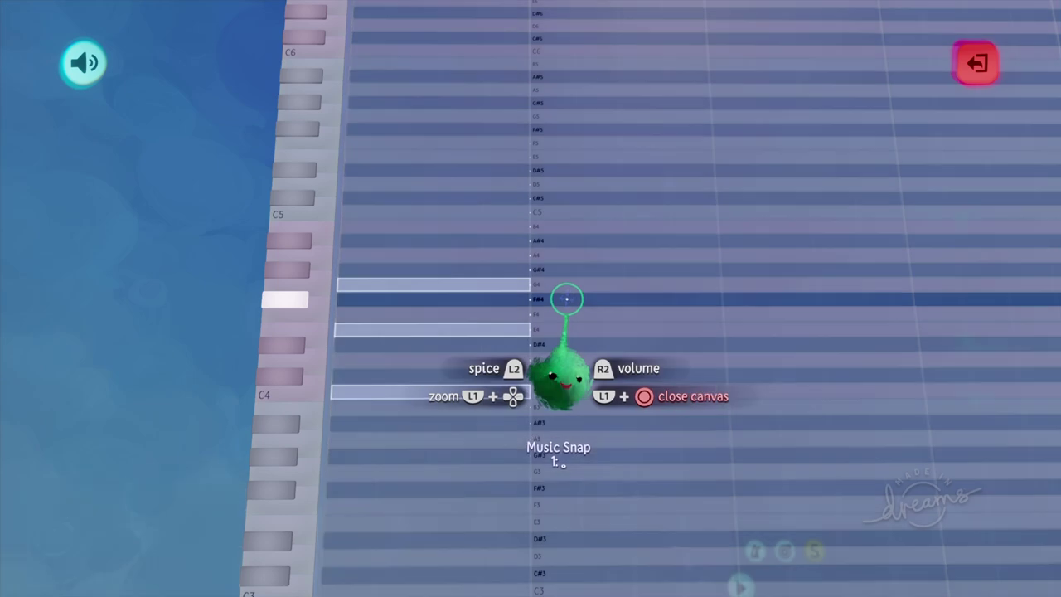
key("Escape")
key("Tab")
Step: Switch the Grand Piano to its chord-playing mode and briefly perform on it
left_click(531, 62)
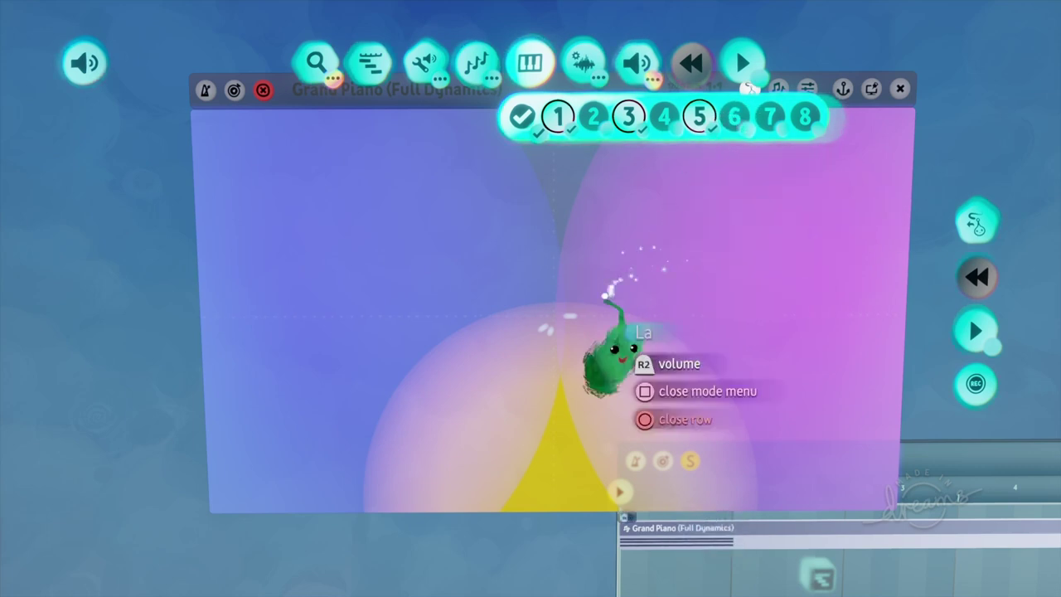
left_click(566, 390)
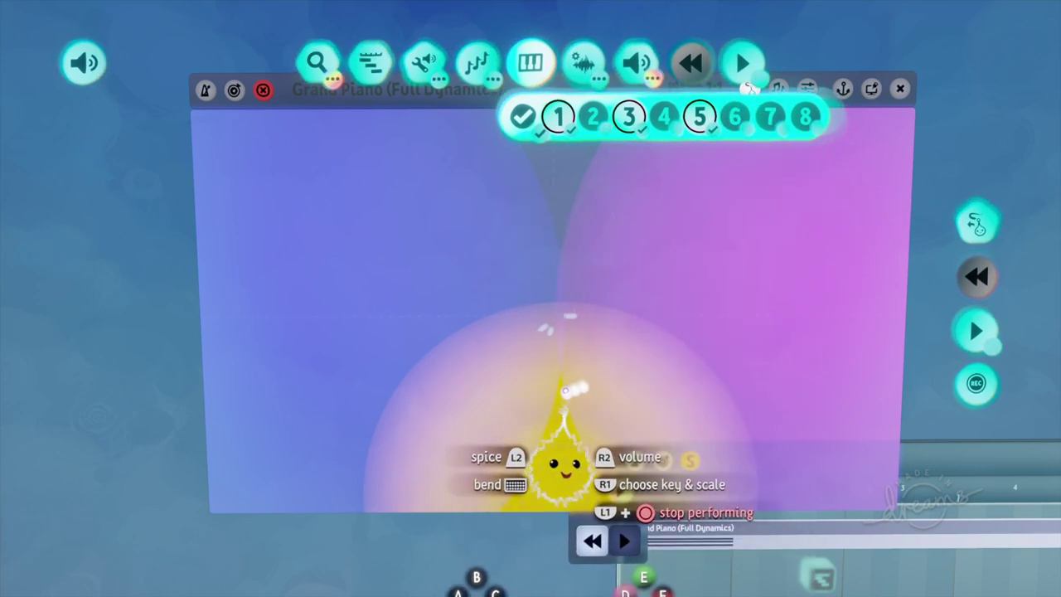
key("Escape")
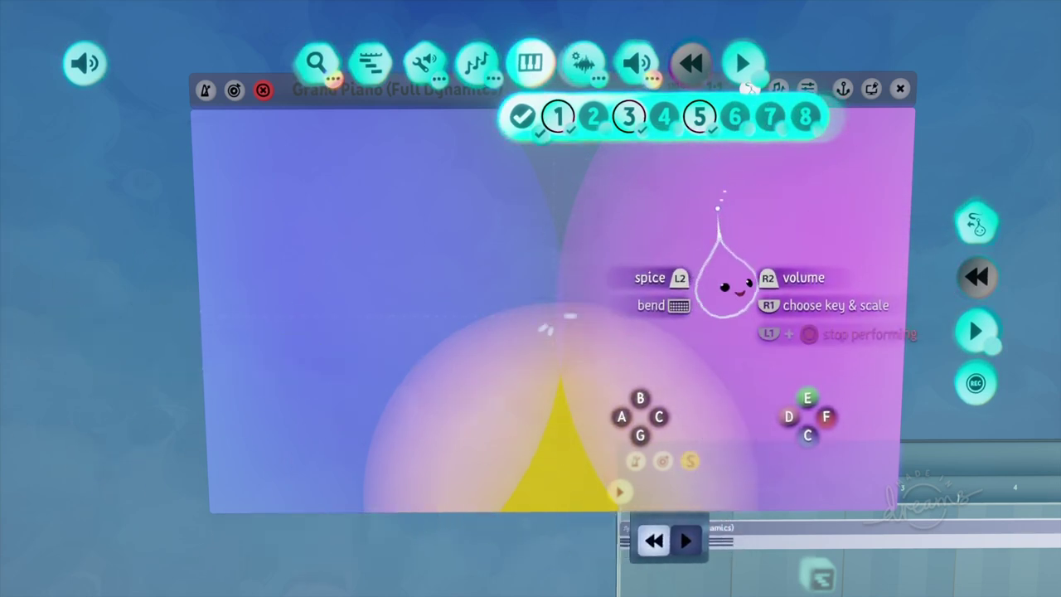
Step: Shift the octave down and toggle chord rows, turning off 2 and 6 and turning on 7
left_click(734, 118)
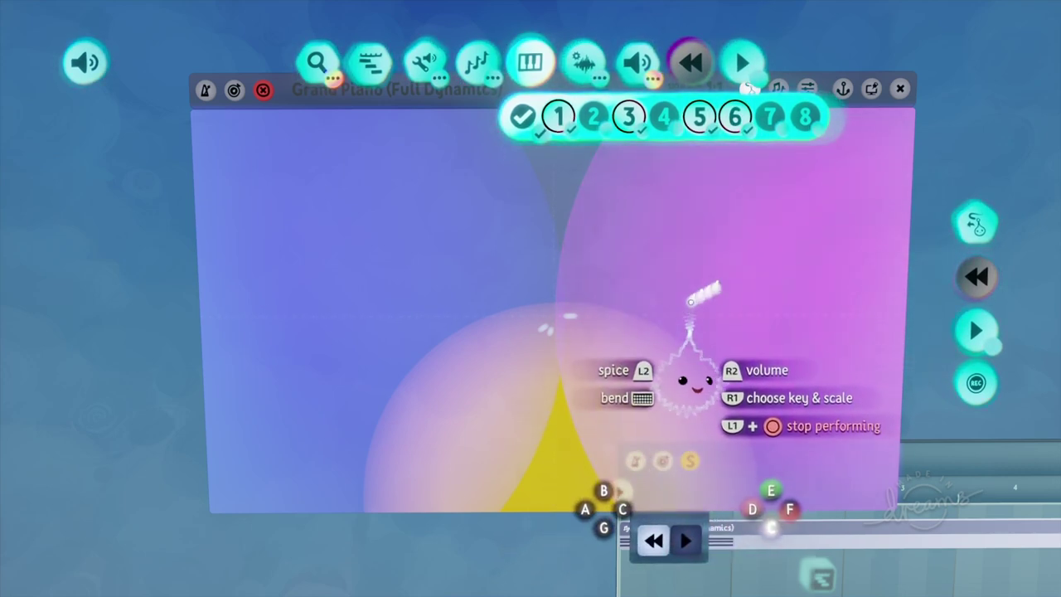
key("Down")
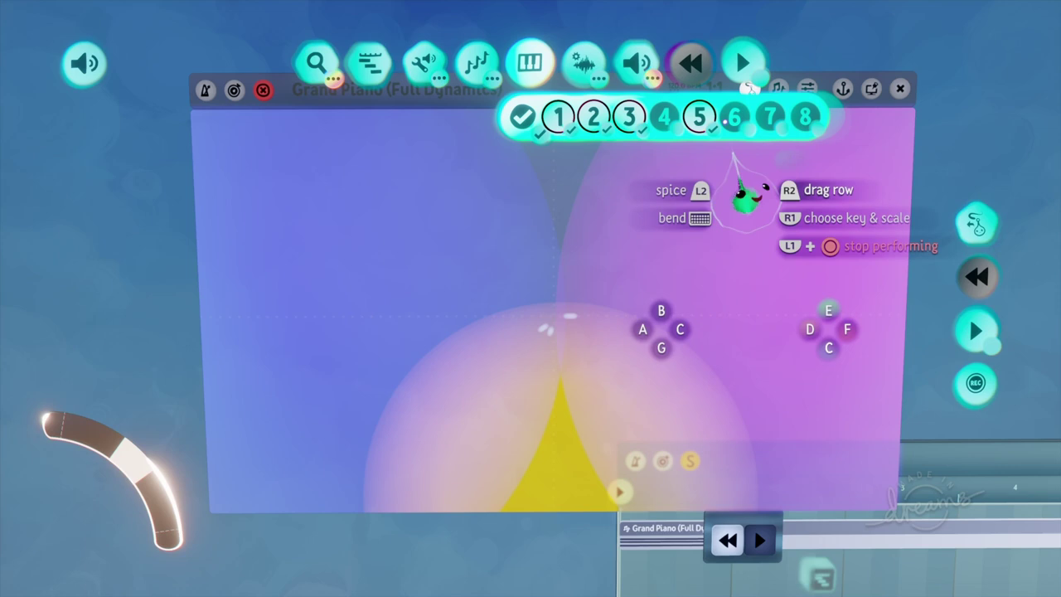
left_click(735, 117)
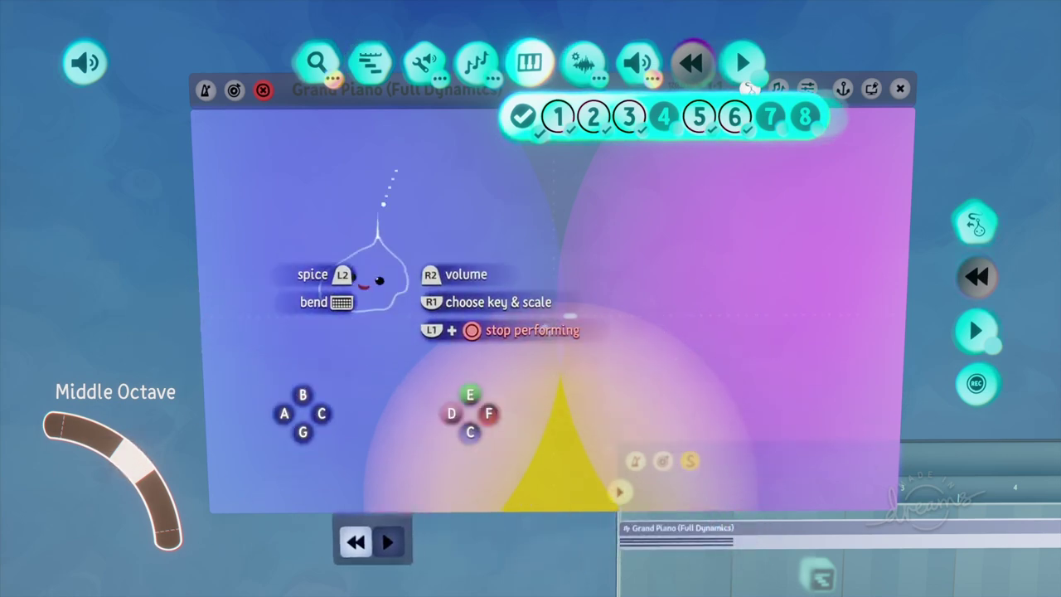
left_click(593, 116)
left_click(734, 116)
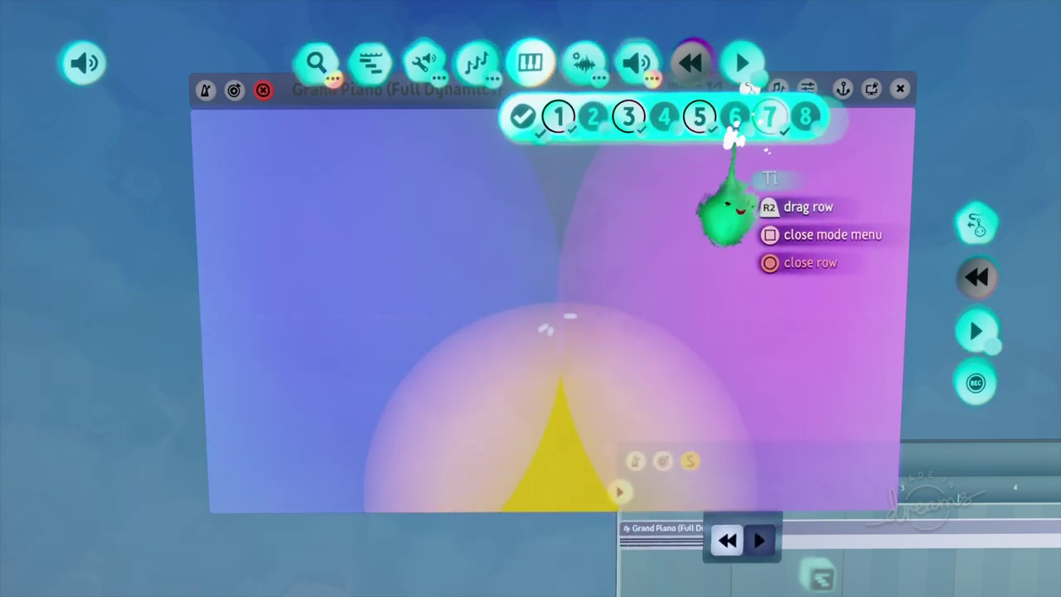
left_click(769, 116)
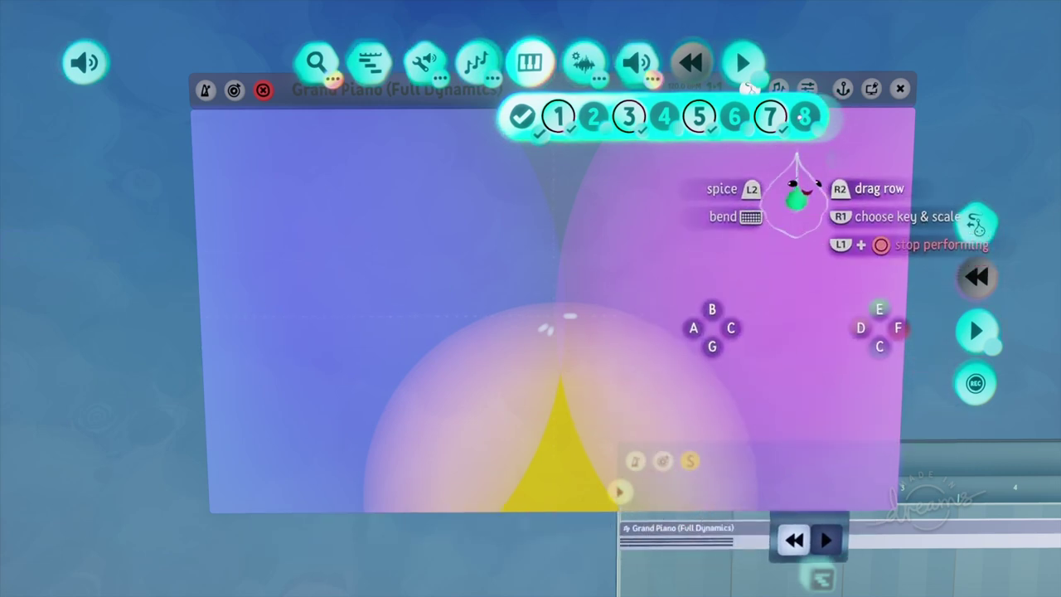